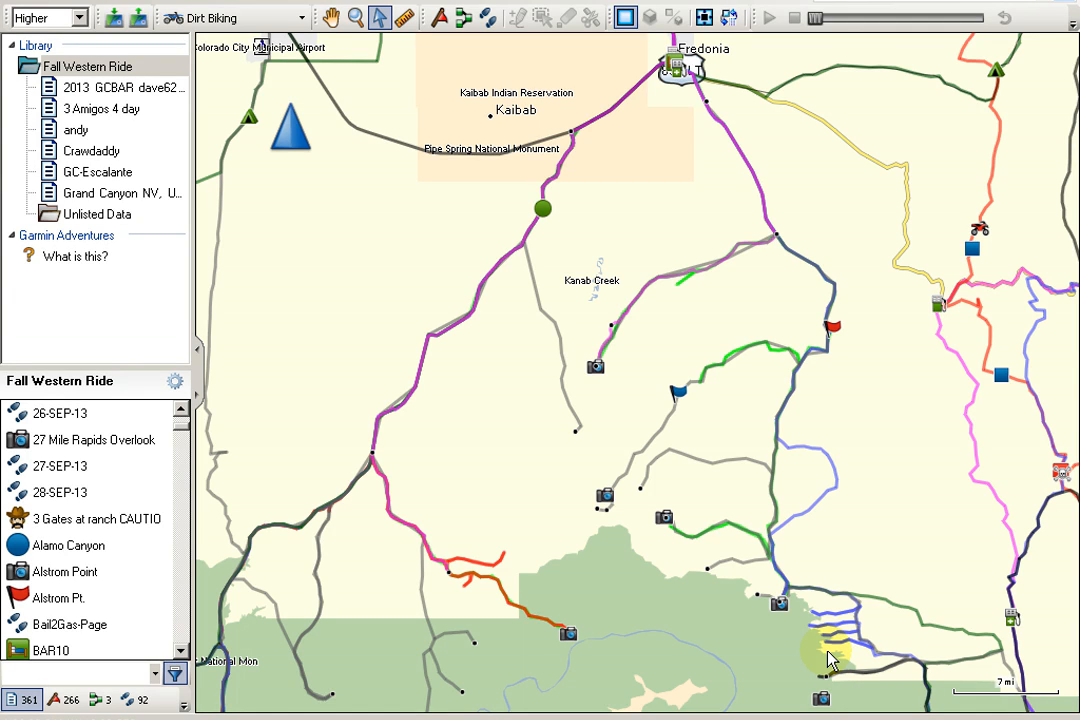
Select the 26-SEP-13 track and zoom in on its branch east of Kanab Creek.
click(66, 418)
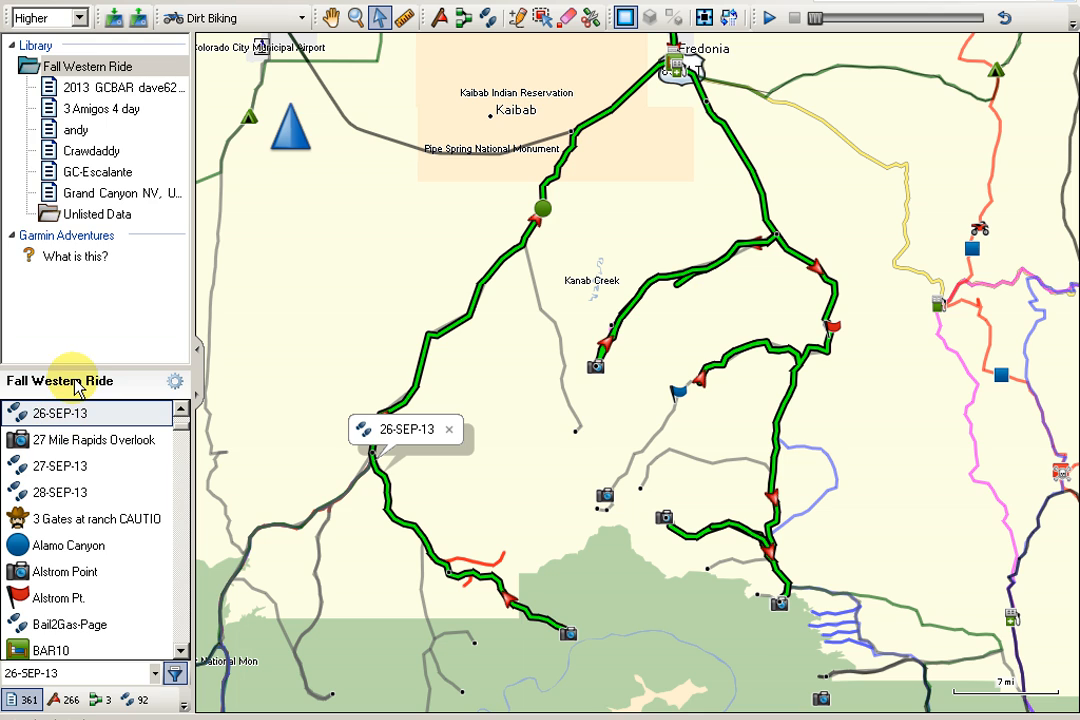
click(354, 19)
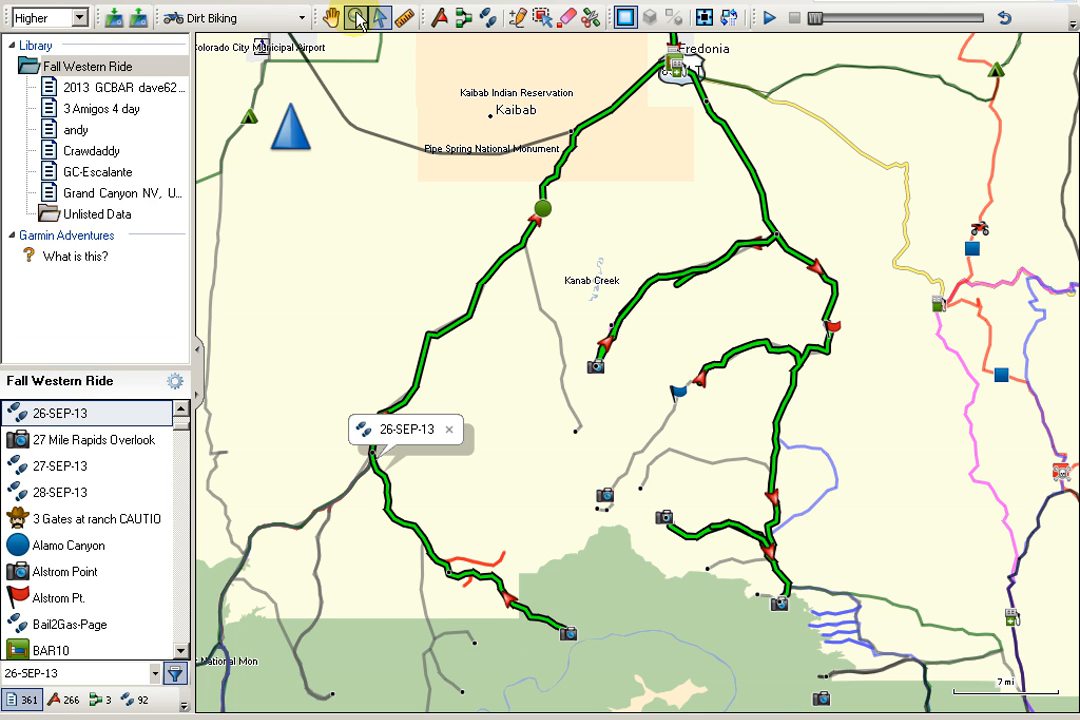
drag(594, 244, 713, 366)
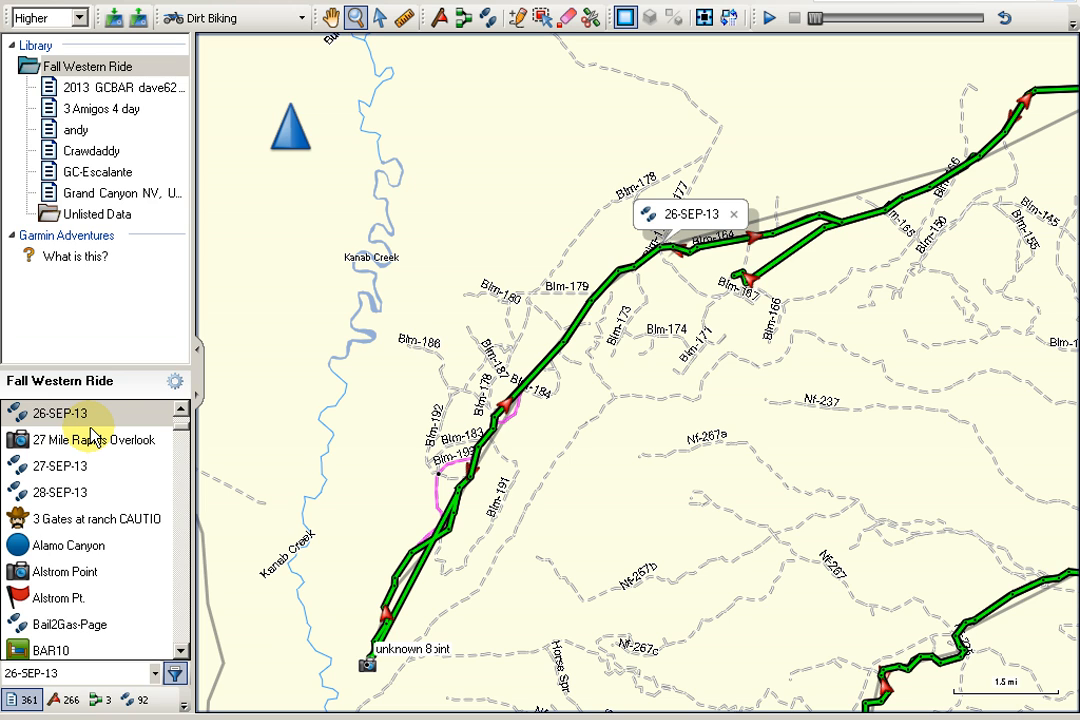
List only the tracks, open the 26-SEP-13 track's details and view its elevation graph.
click(137, 700)
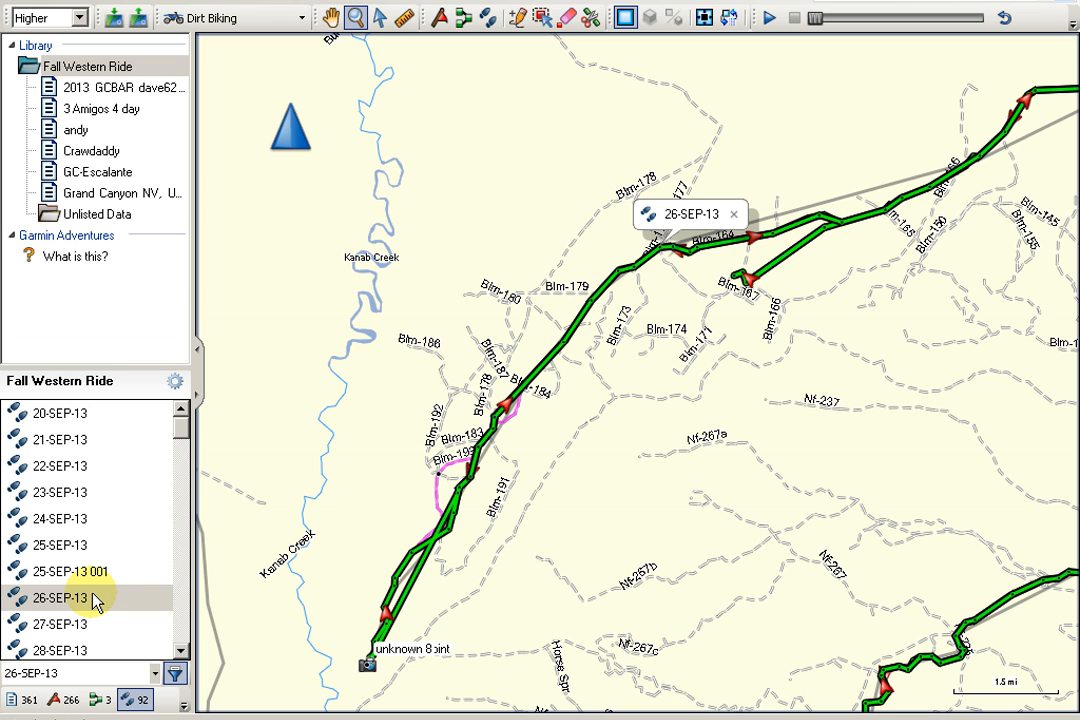
click(22, 598)
double_click(22, 598)
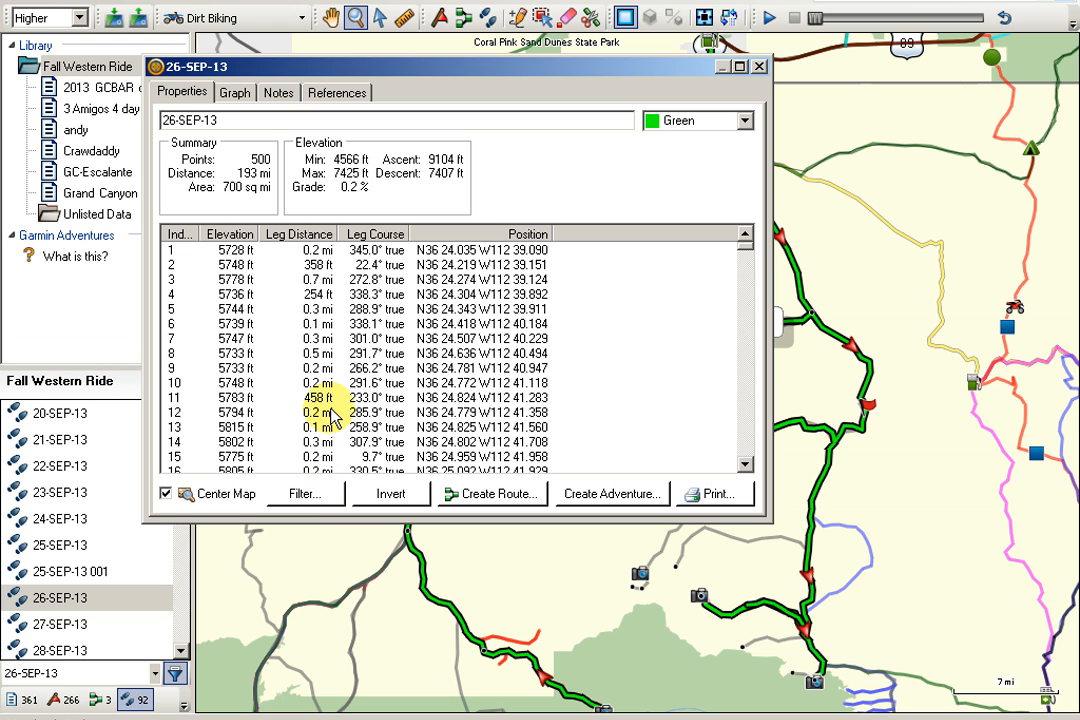
click(236, 96)
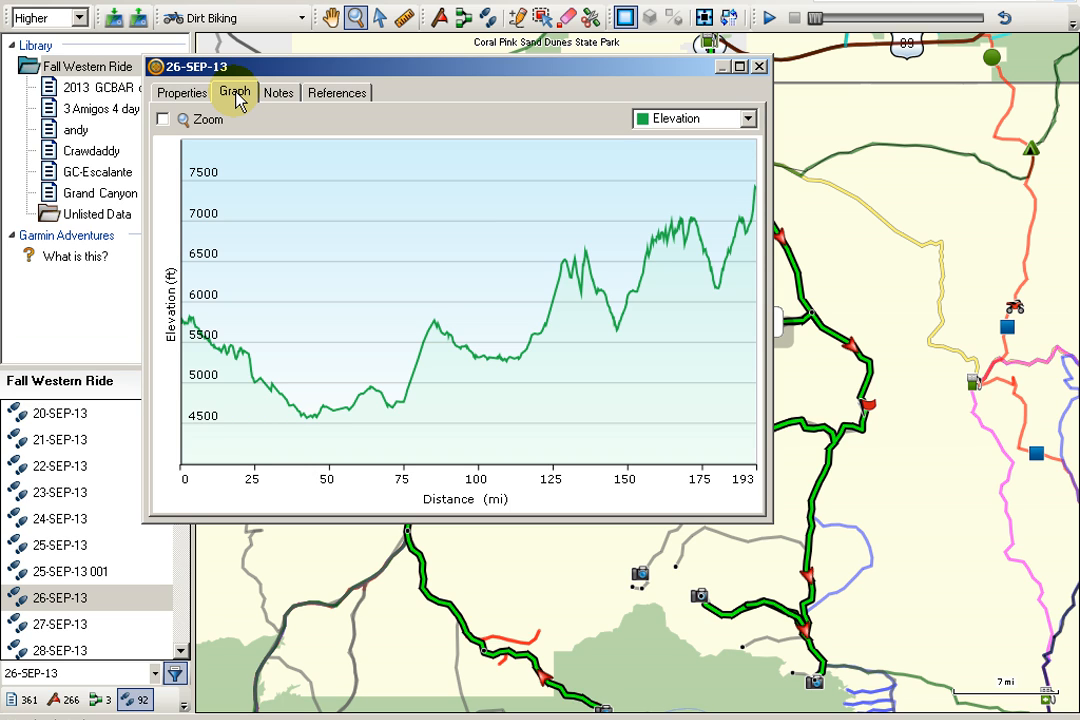
click(182, 98)
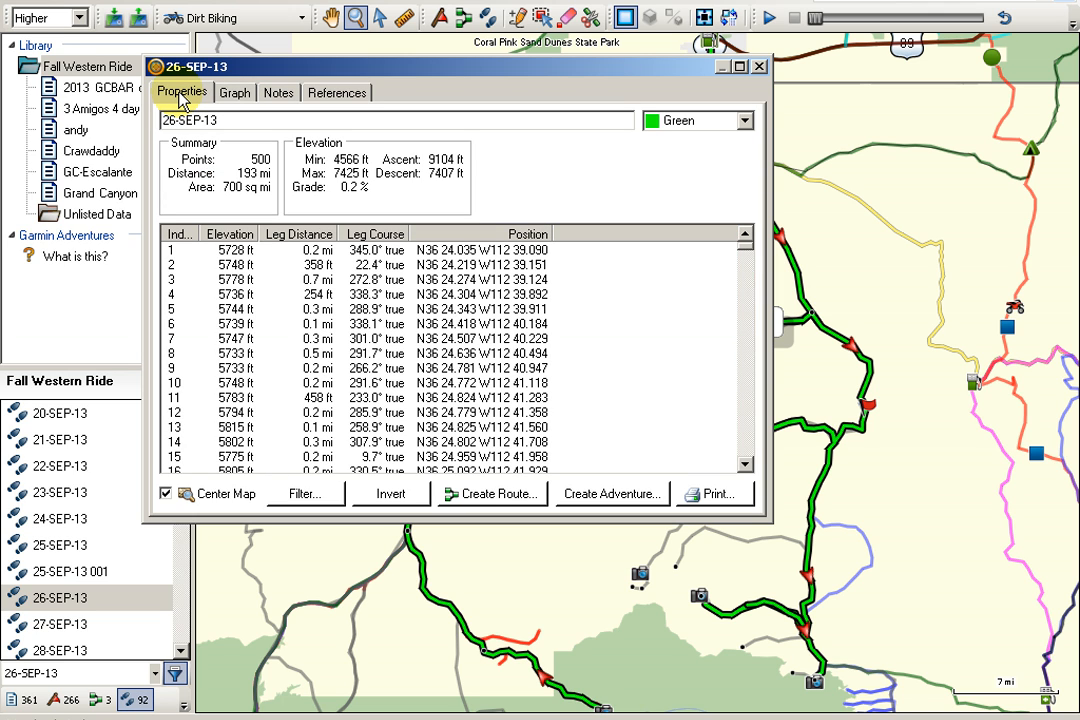
Select points 1 to 6 of the 26-SEP-13 track, inspect that section near Kanab Point on the map, and close the details.
click(227, 252)
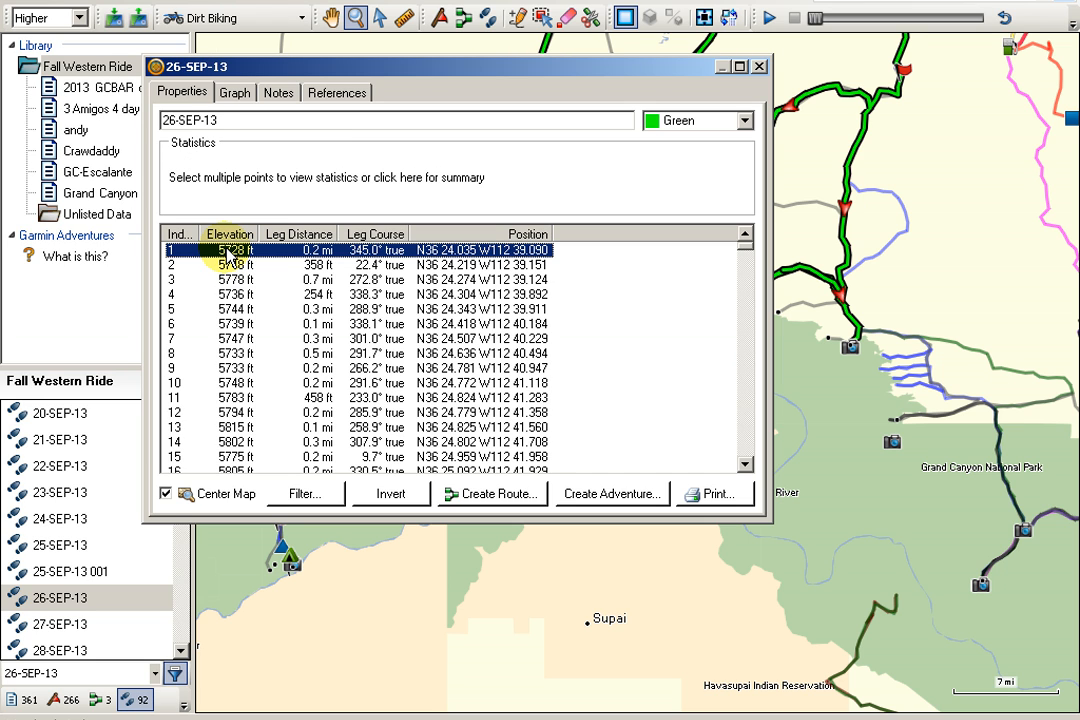
shift+click(232, 326)
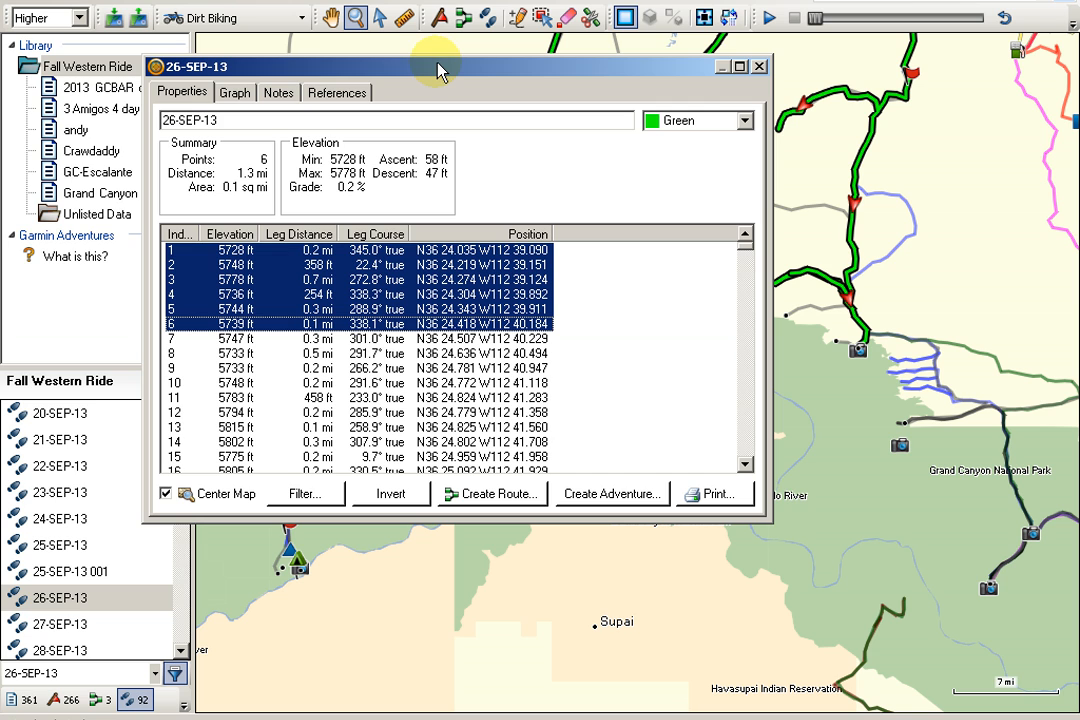
drag(322, 75, 272, 276)
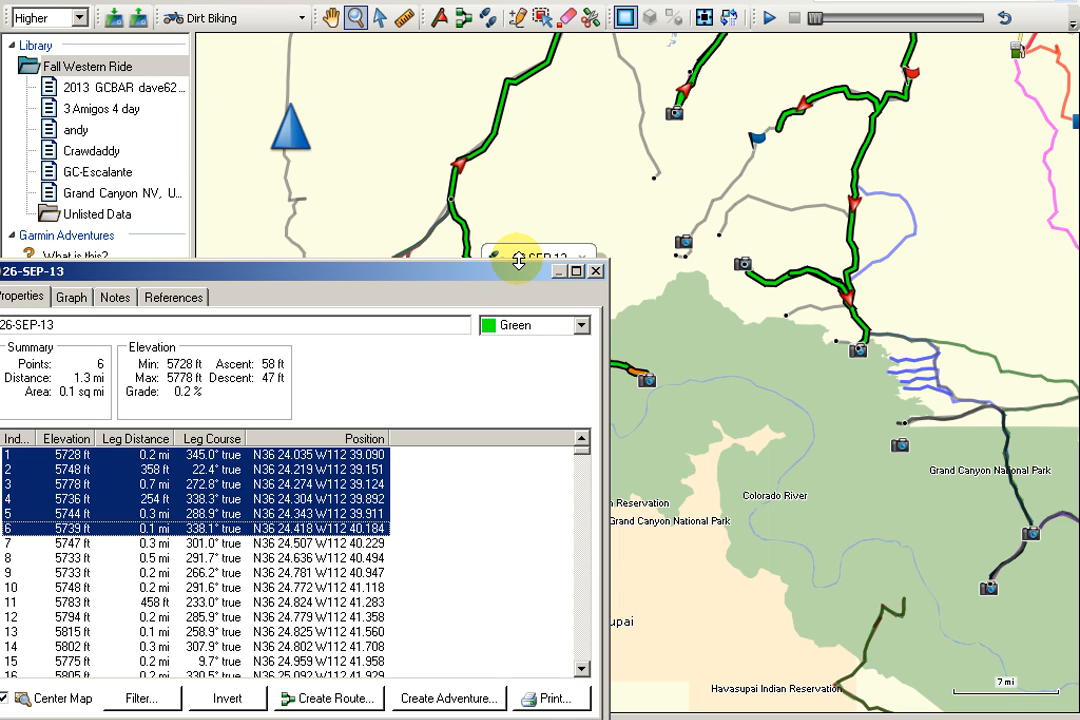
drag(515, 275, 352, 75)
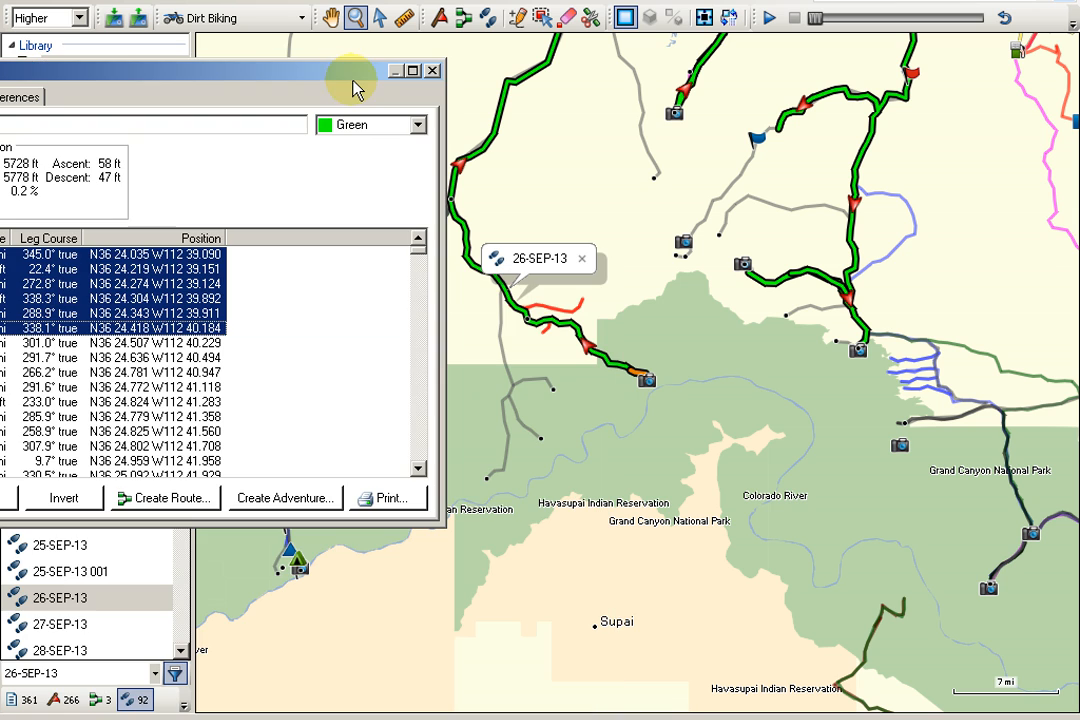
drag(641, 380, 682, 405)
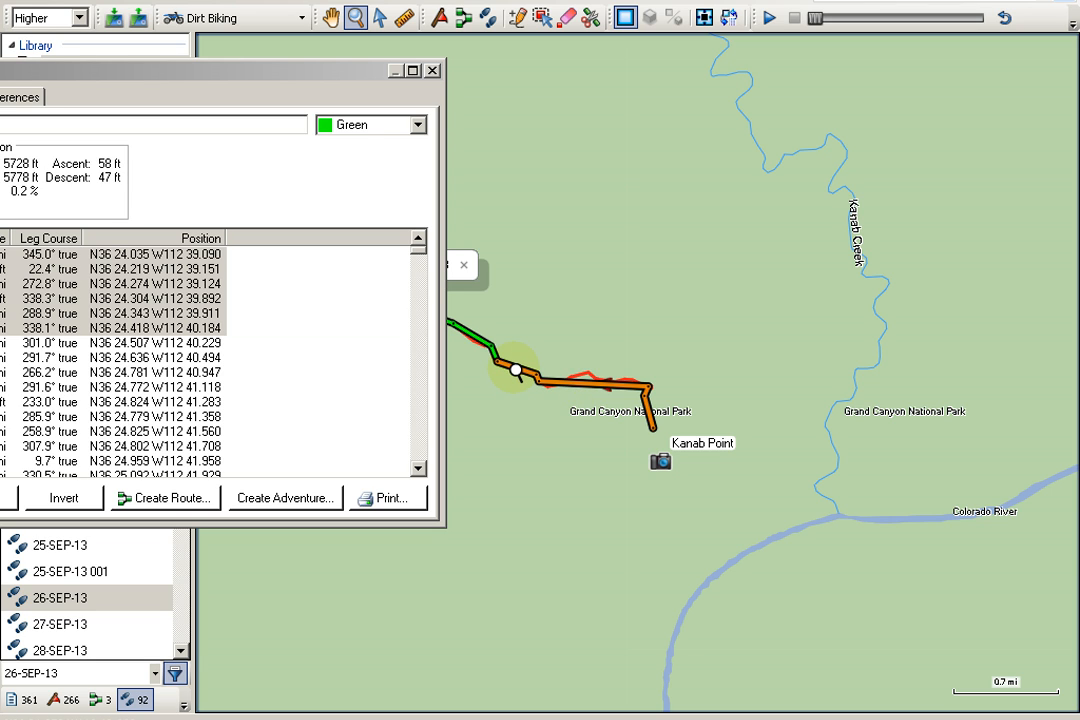
click(432, 70)
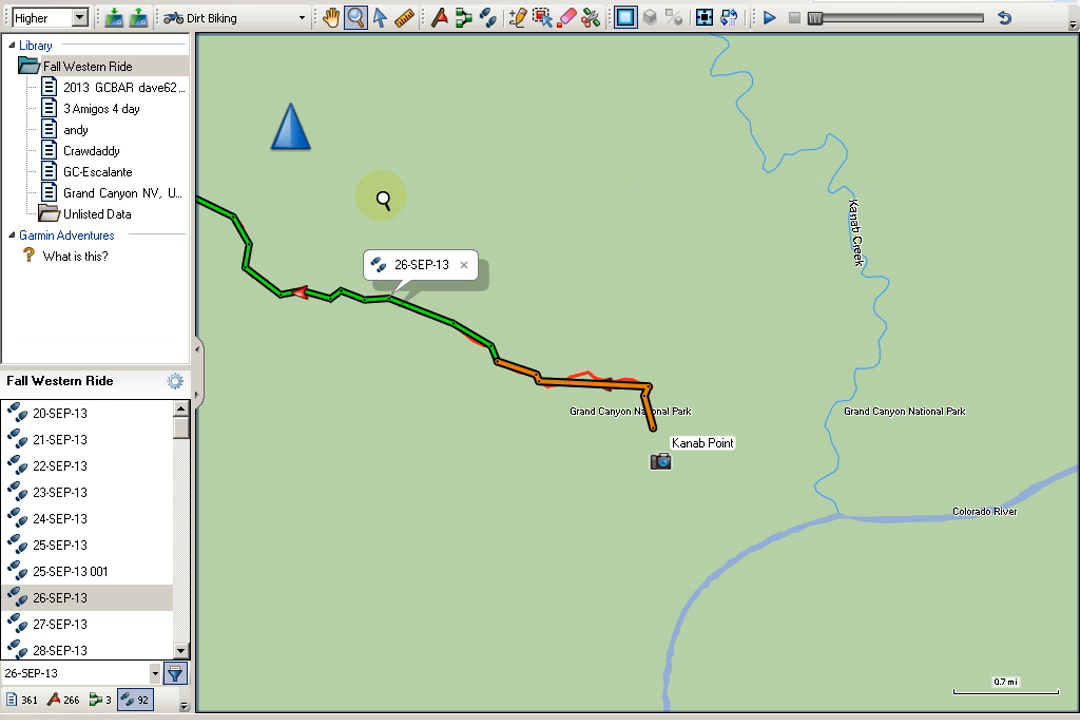
Show the whole 26-SEP-13 track on the map, zoom in on its Kanab Creek branch and deselect the track.
right_click(82, 598)
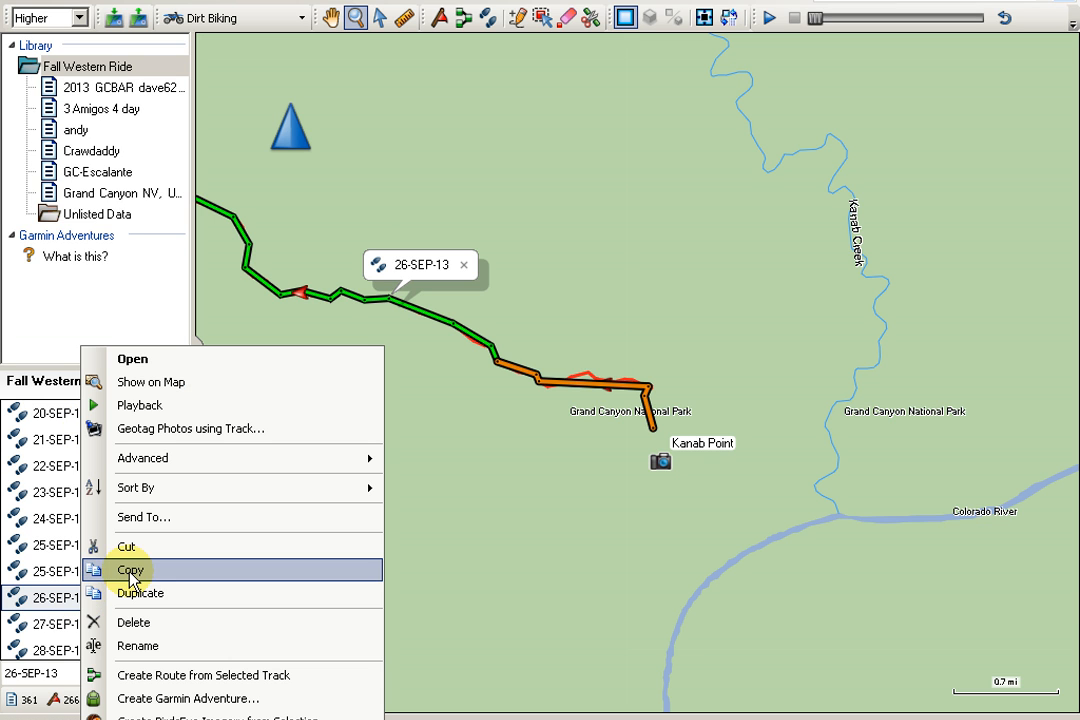
click(125, 382)
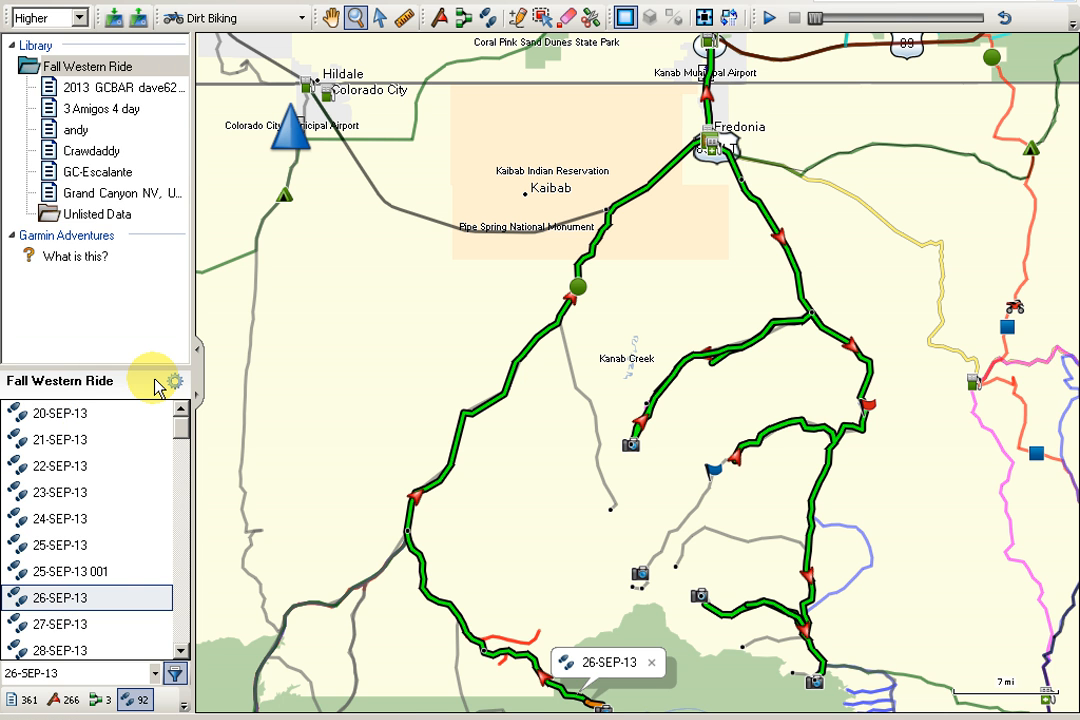
click(594, 332)
drag(591, 322, 778, 470)
click(380, 20)
click(704, 362)
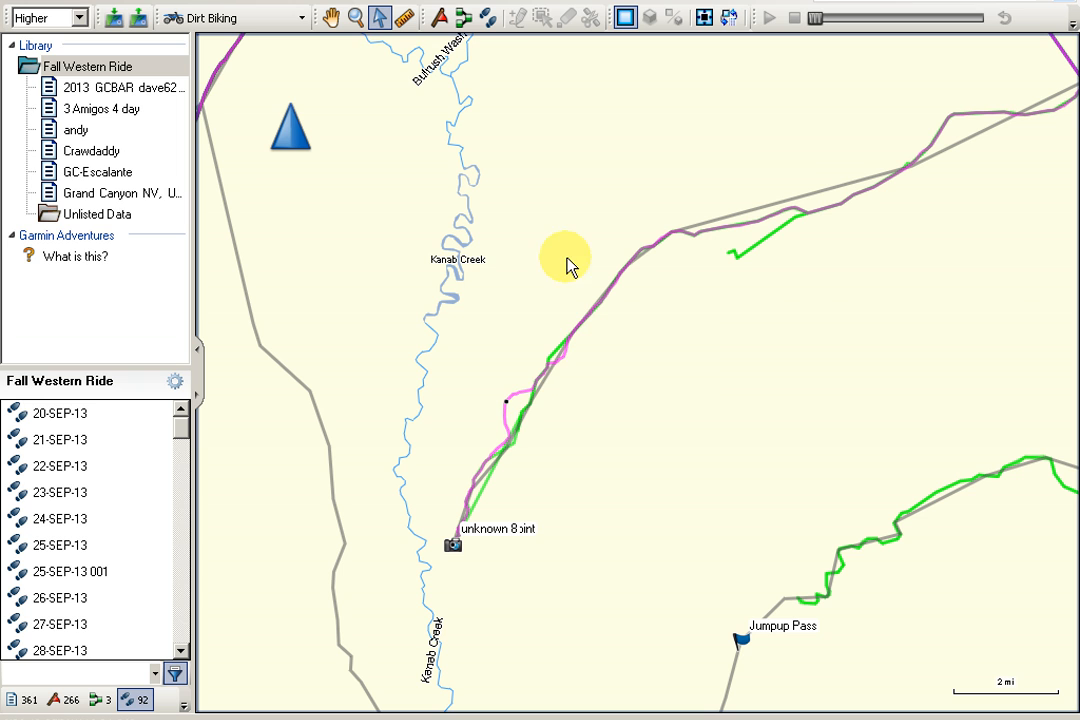
Examine how closely the green, magenta and gray tracks follow the mapped roads around Blm-164 and Blm-193.
scroll(513, 402, up, 1)
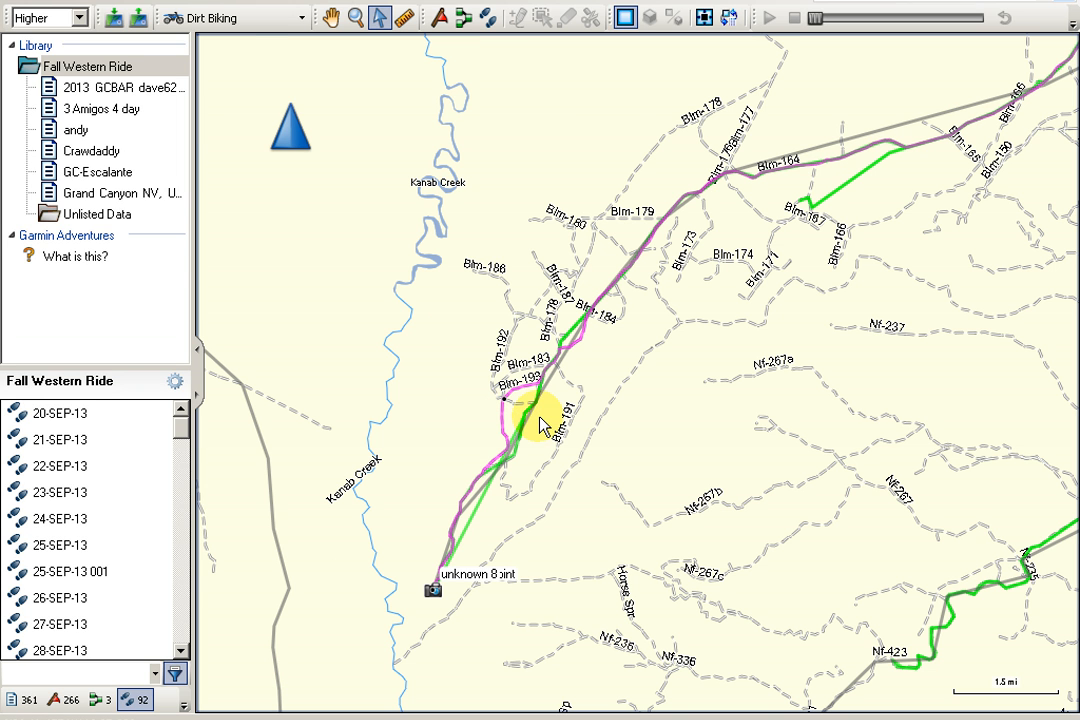
scroll(545, 425, up, 3)
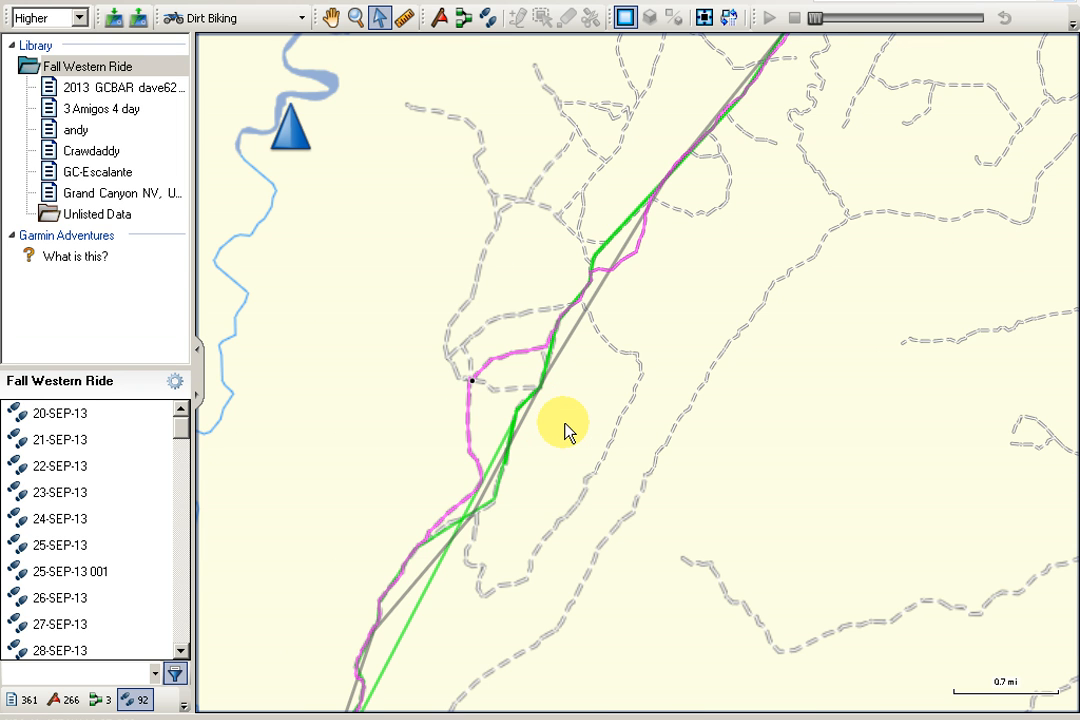
scroll(565, 430, up, 1)
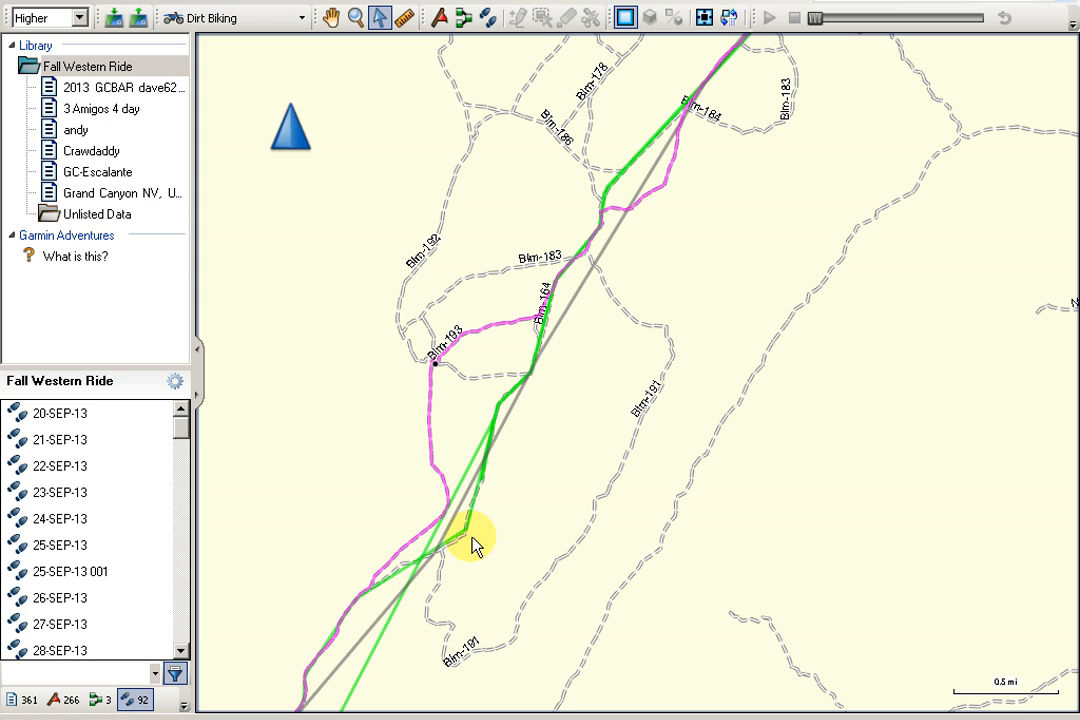
mouse_move(367, 665)
mouse_move(478, 455)
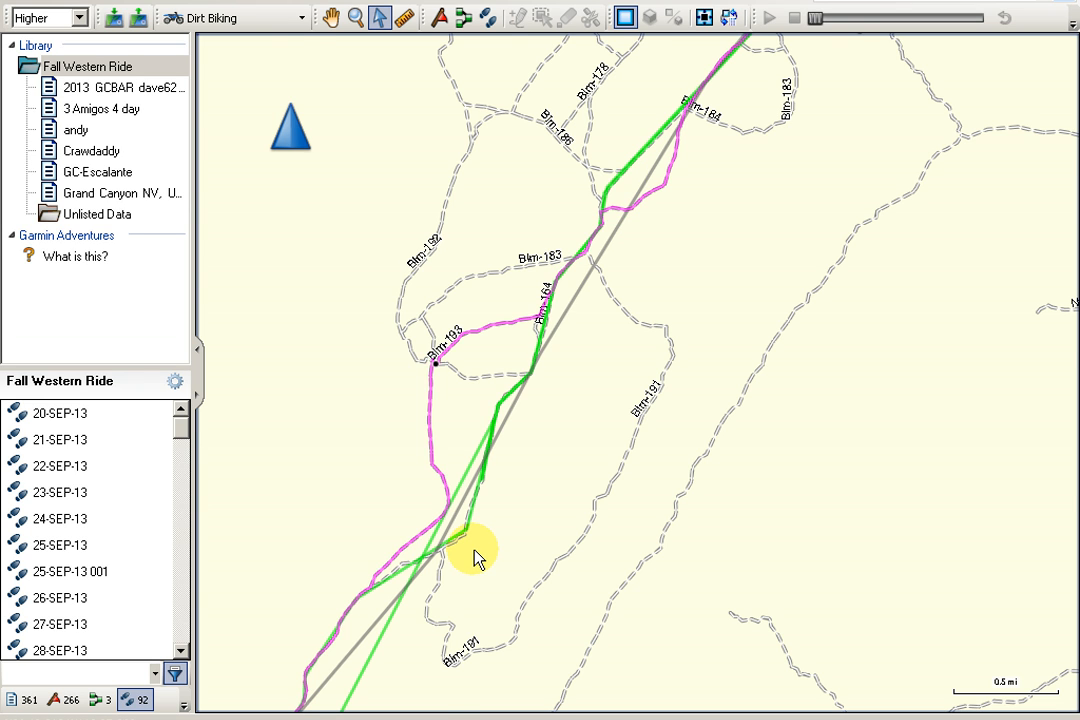
scroll(467, 548, down, 1)
scroll(470, 554, up, 2)
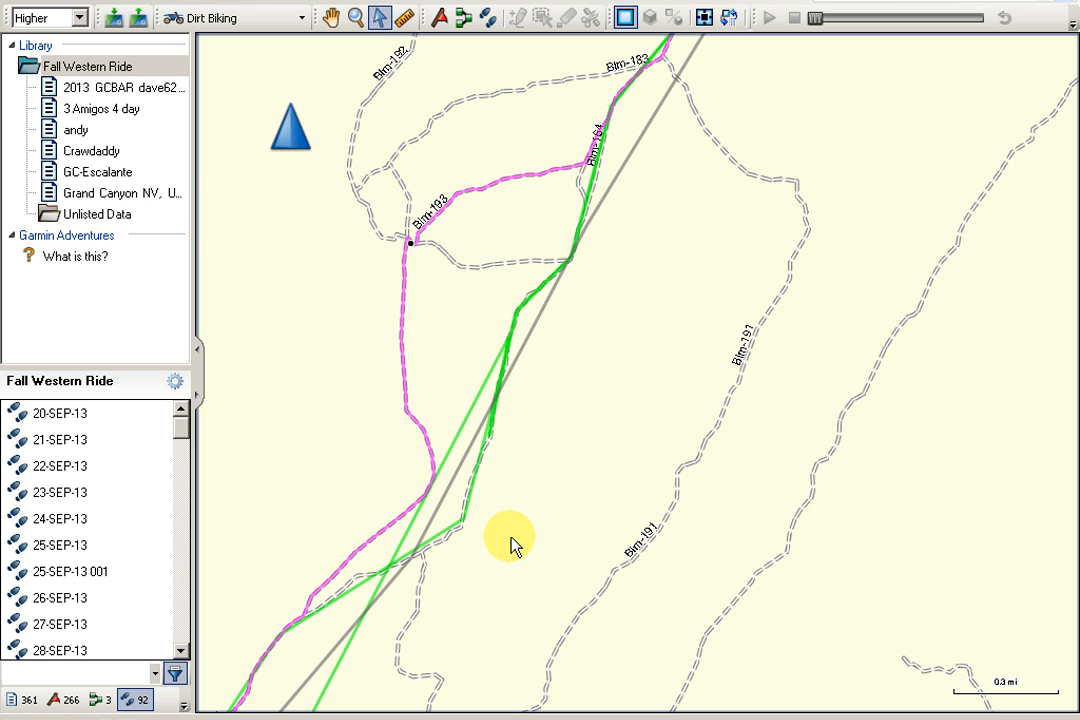
mouse_move(447, 536)
mouse_move(533, 342)
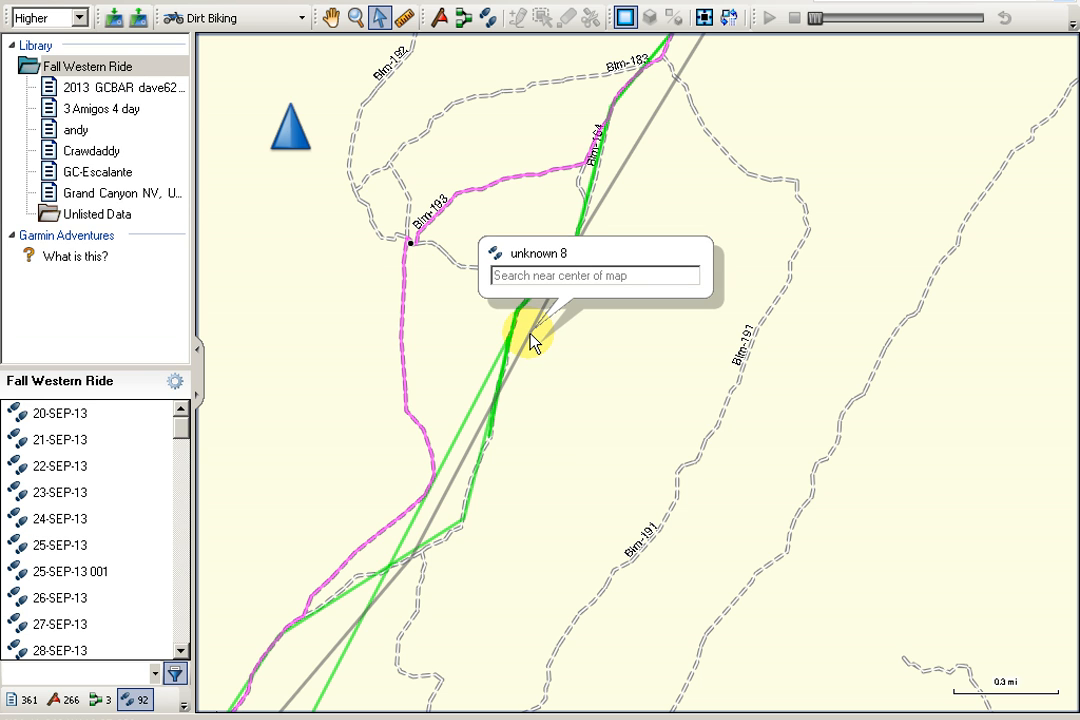
Select the gray unknown 8 track and compare its course with the surrounding roads and tracks.
click(529, 342)
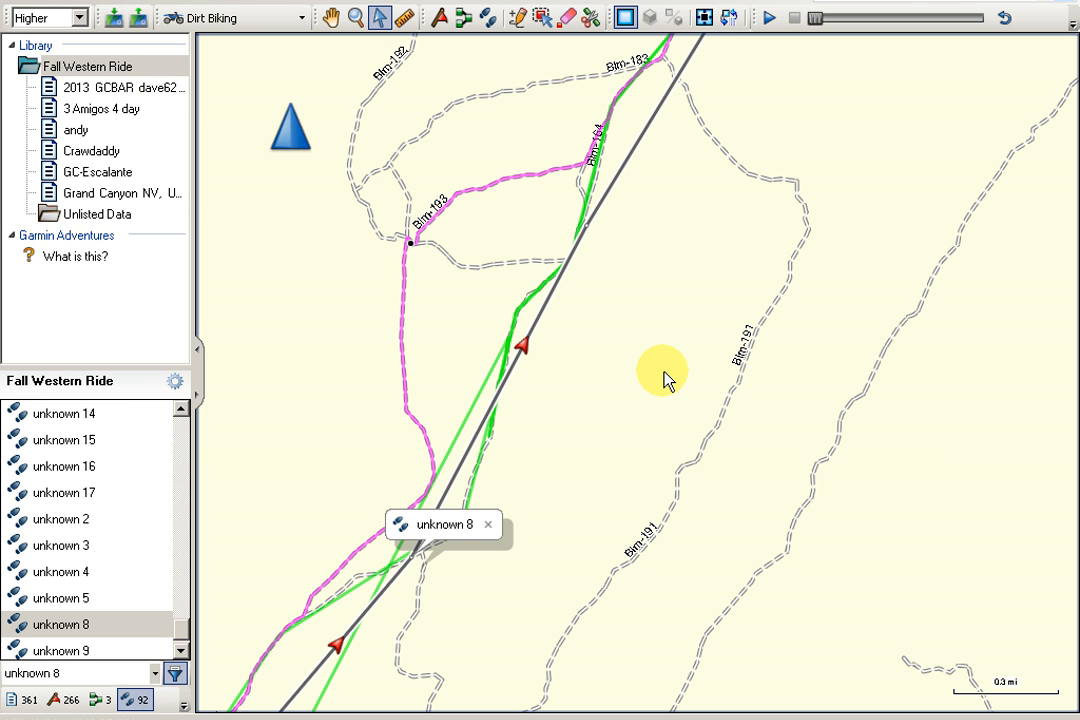
scroll(668, 378, down, 2)
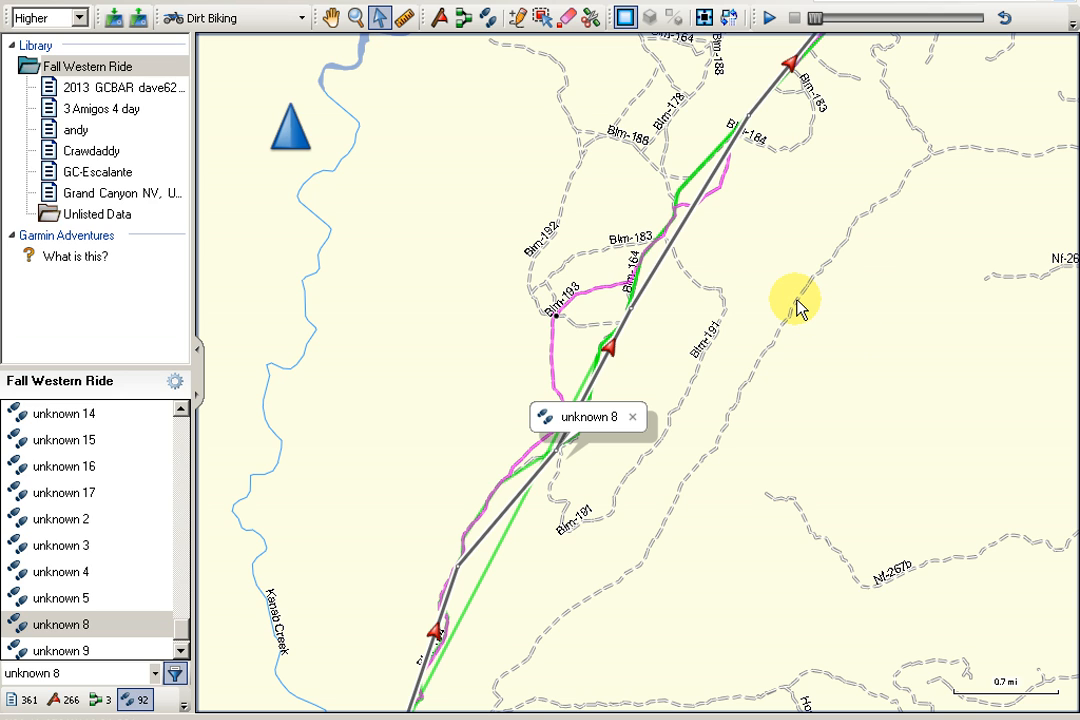
mouse_move(797, 308)
mouse_move(791, 141)
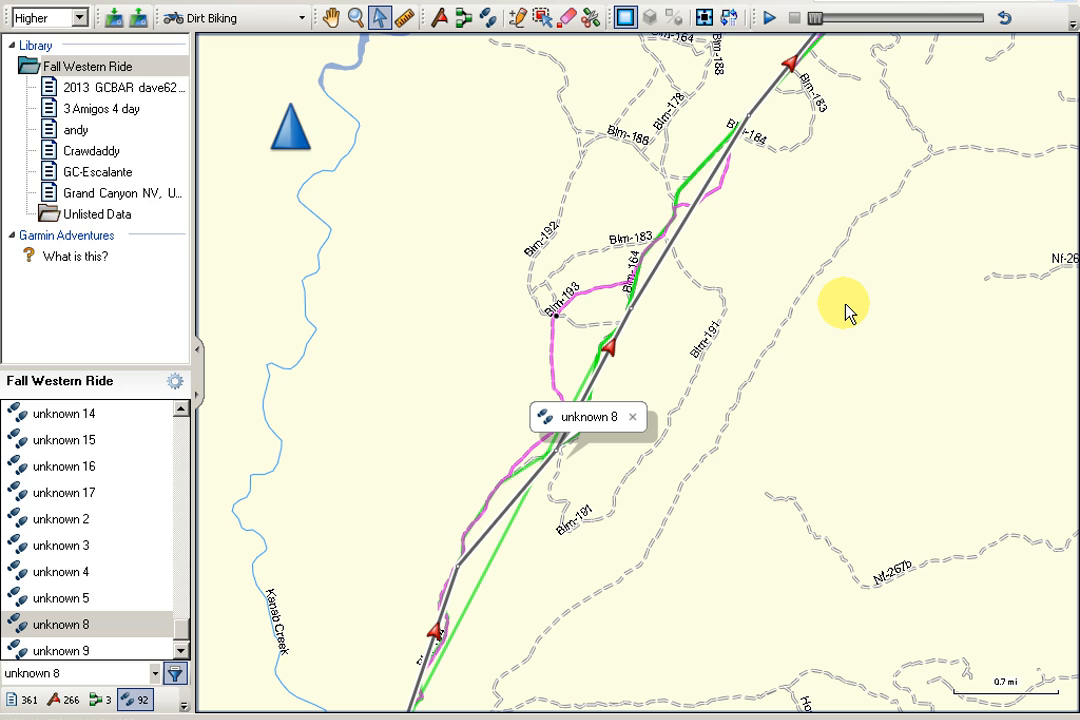
mouse_move(841, 268)
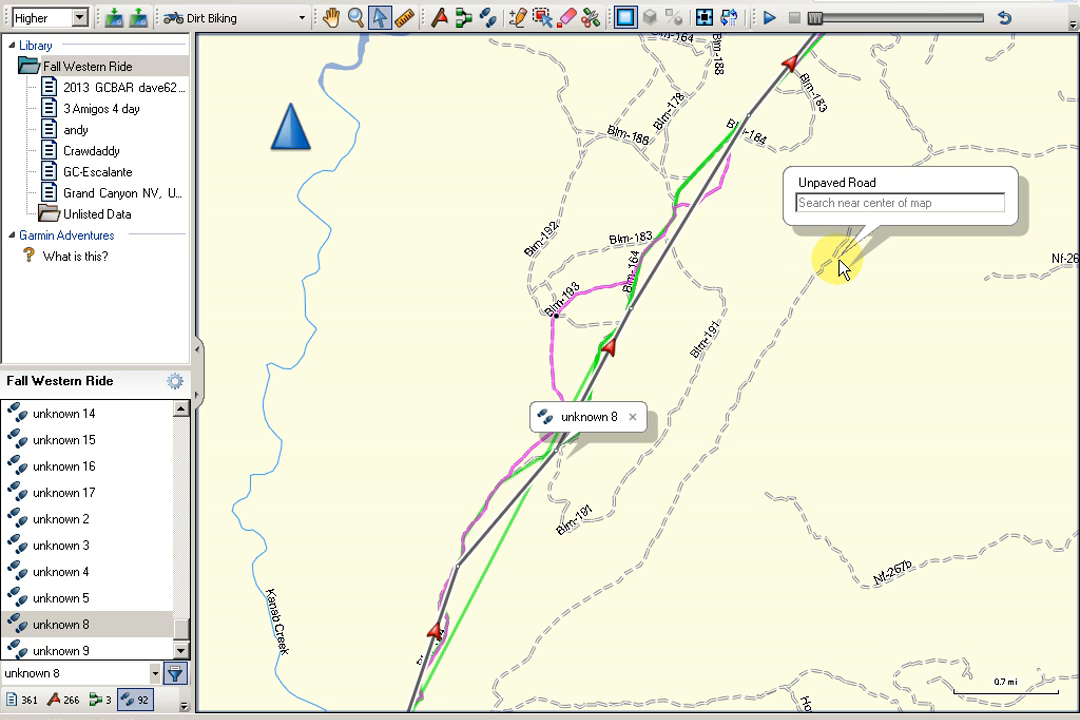
Draw a new track southwest along the unnamed dirt road east of Blm-191, starting at the road junction northeast of it.
click(489, 20)
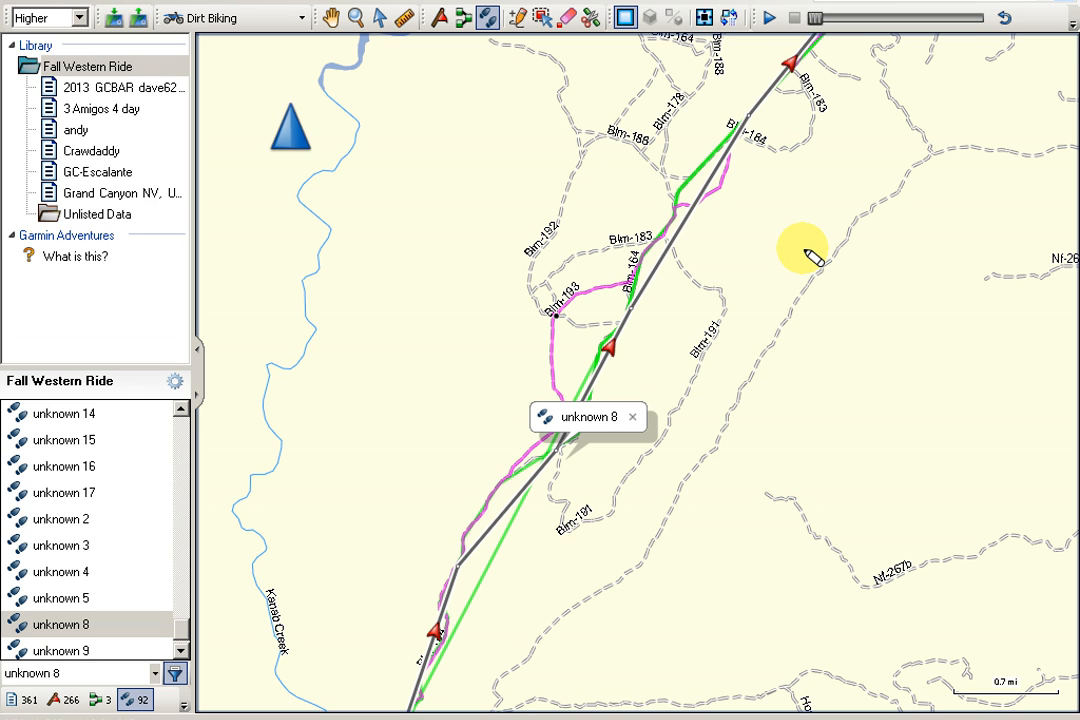
click(931, 153)
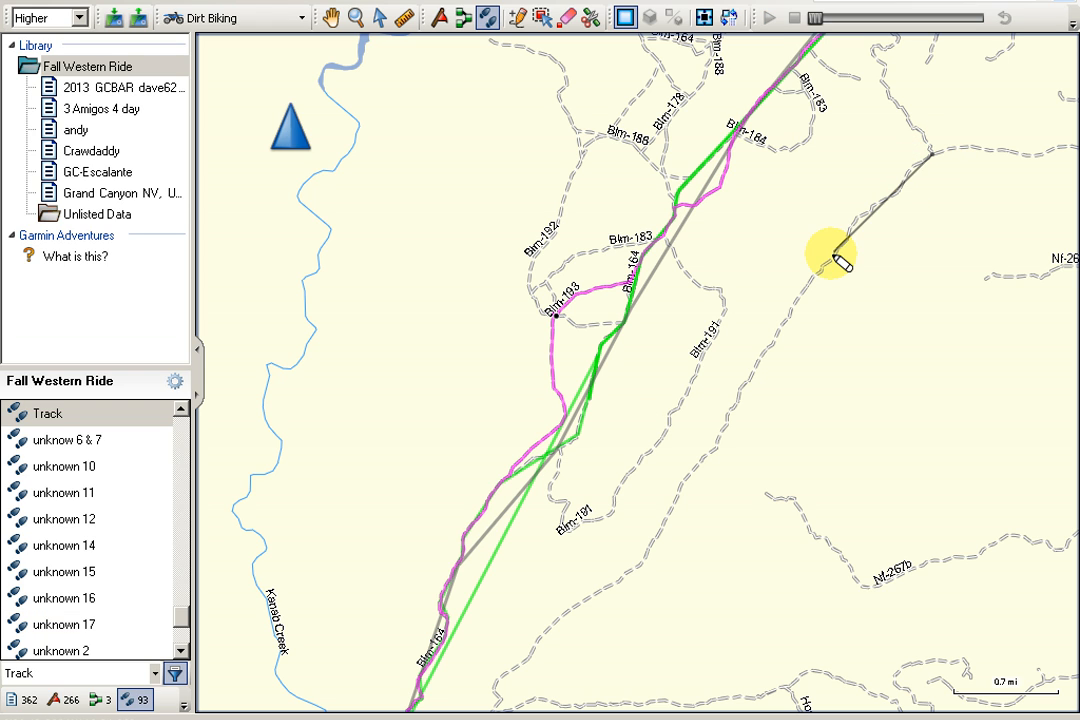
double_click(785, 323)
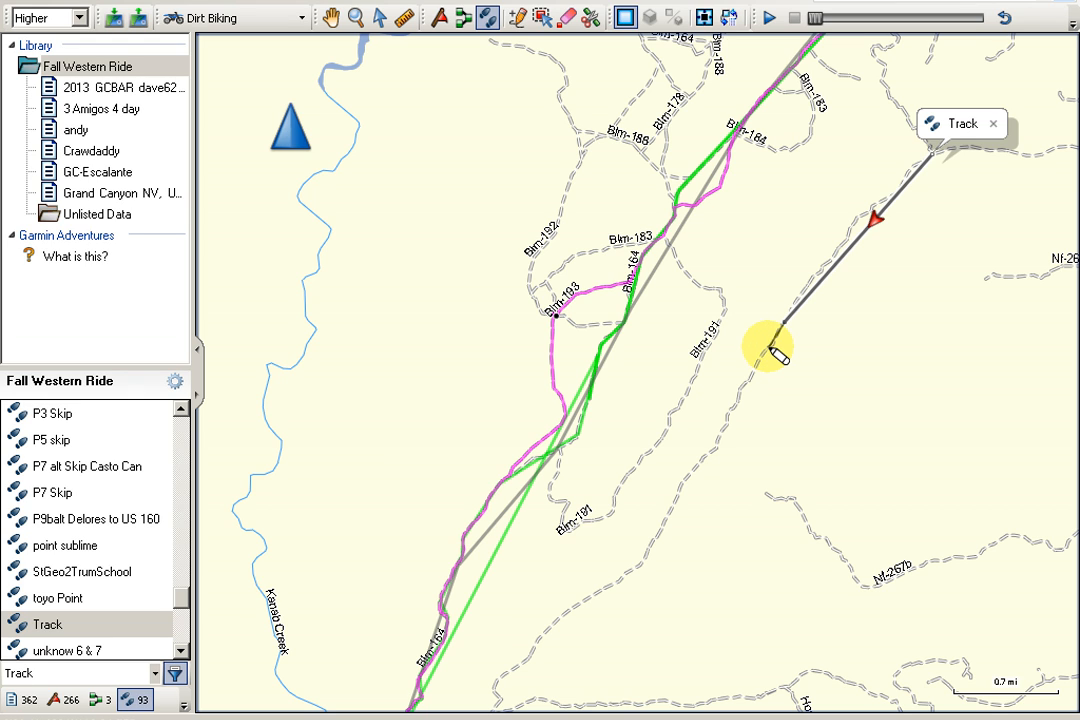
click(774, 343)
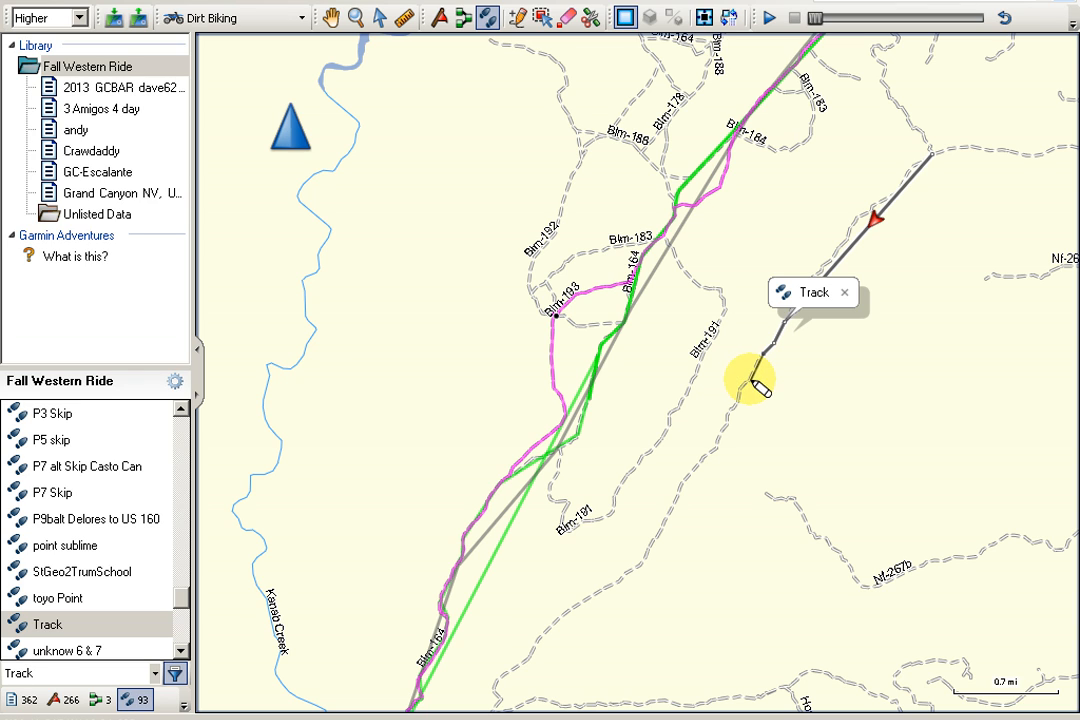
click(752, 380)
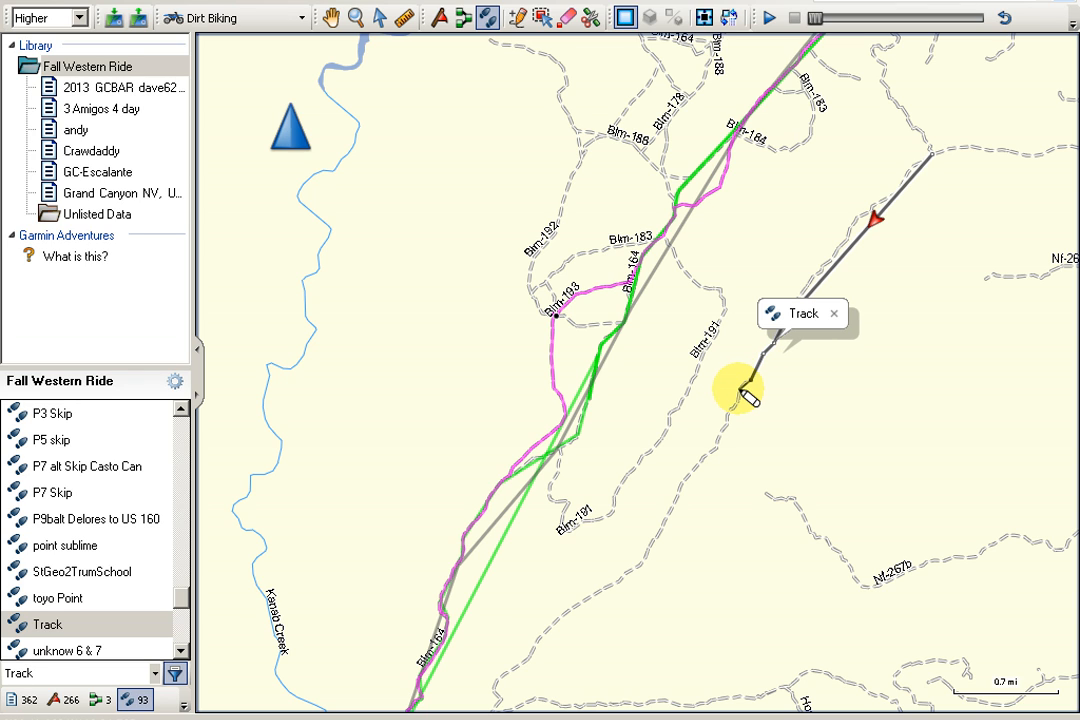
click(742, 387)
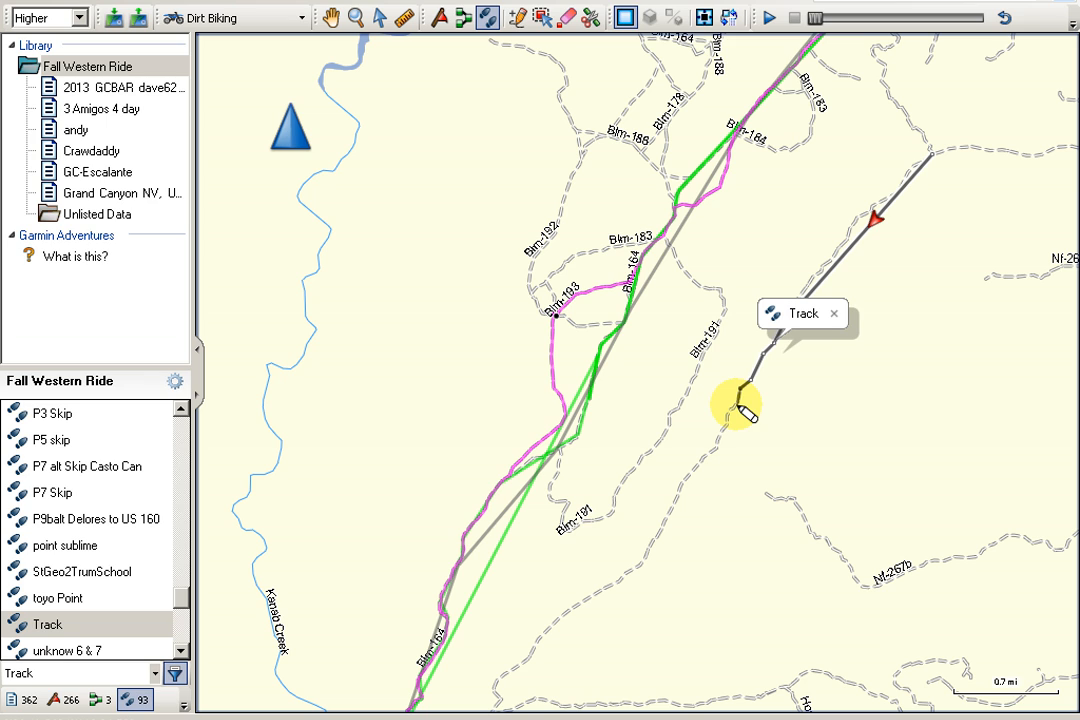
click(734, 413)
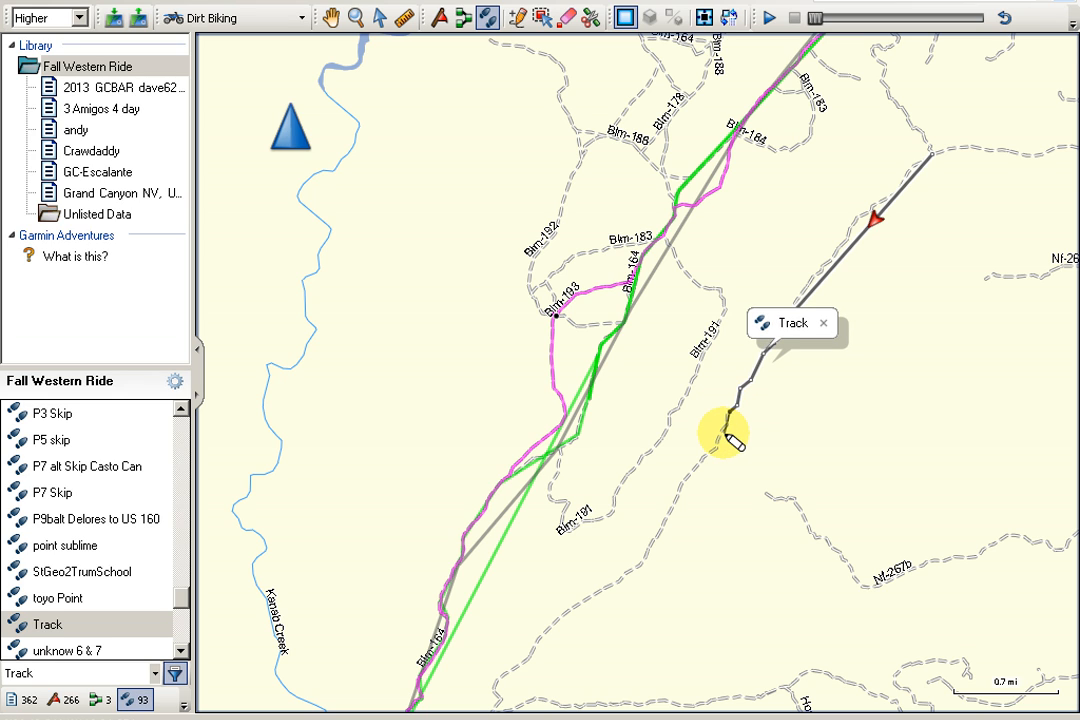
click(642, 566)
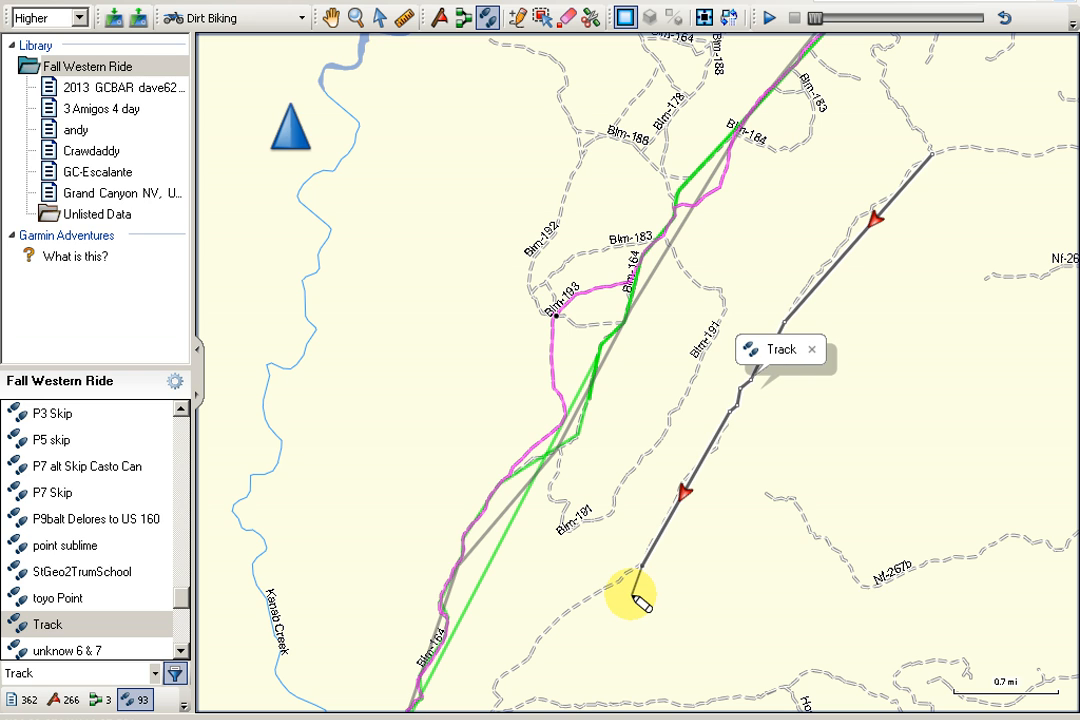
key(Escape)
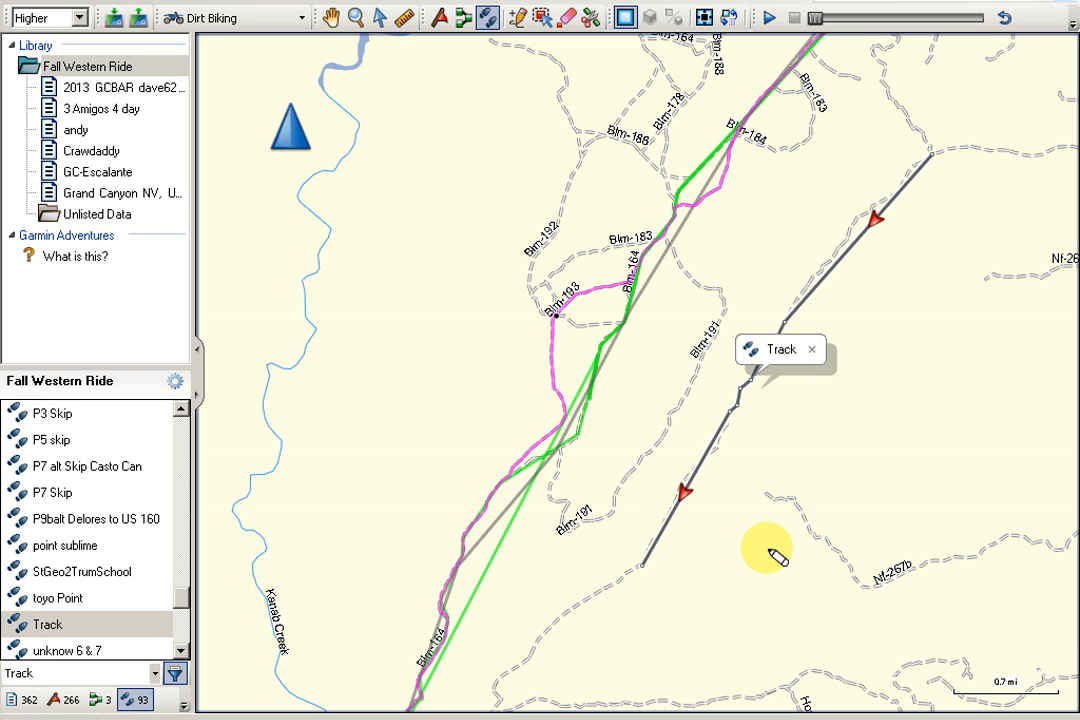
Review the summary and point list in the newly drawn track's properties, close them and dismiss the track's map label.
click(815, 368)
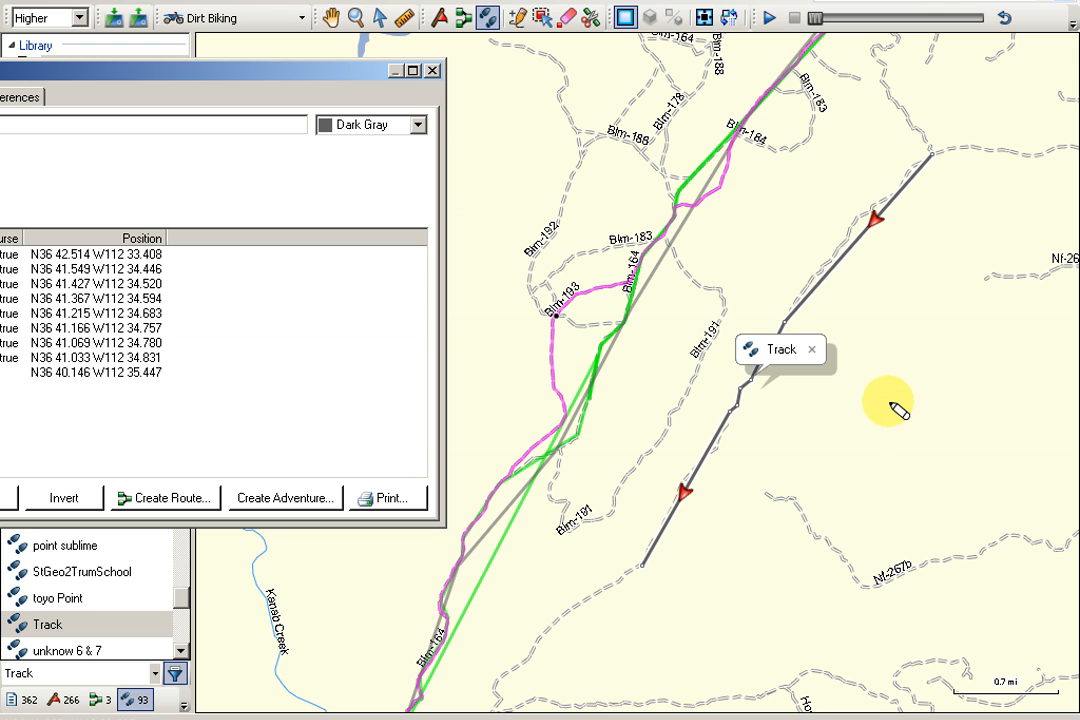
drag(241, 72, 600, 47)
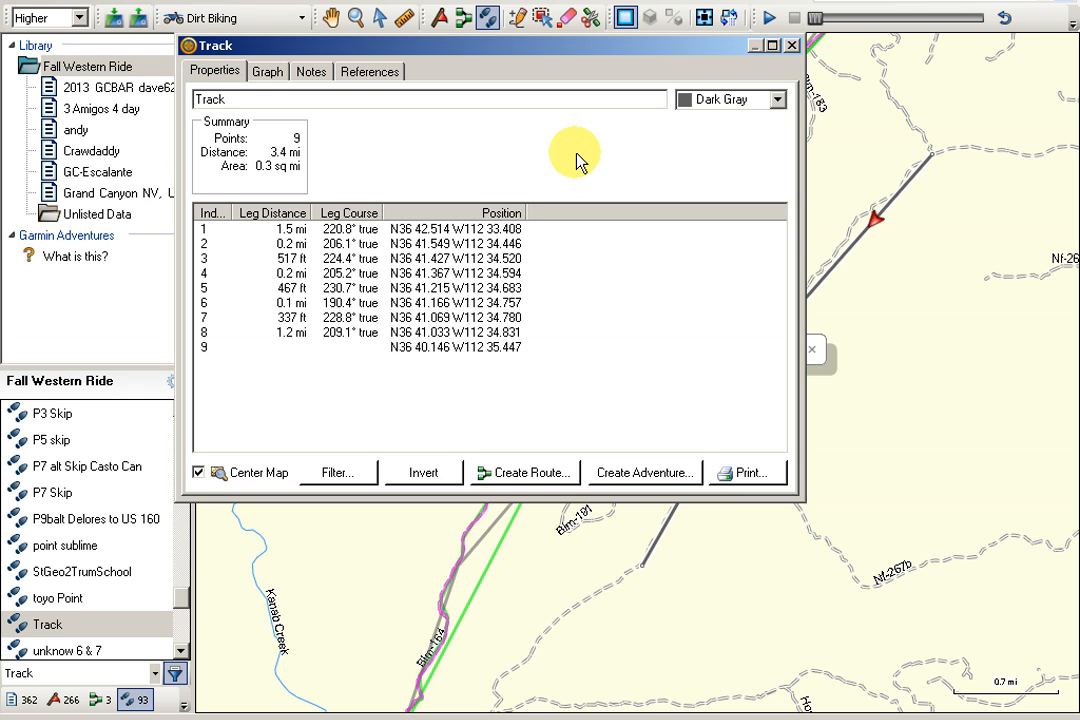
click(792, 47)
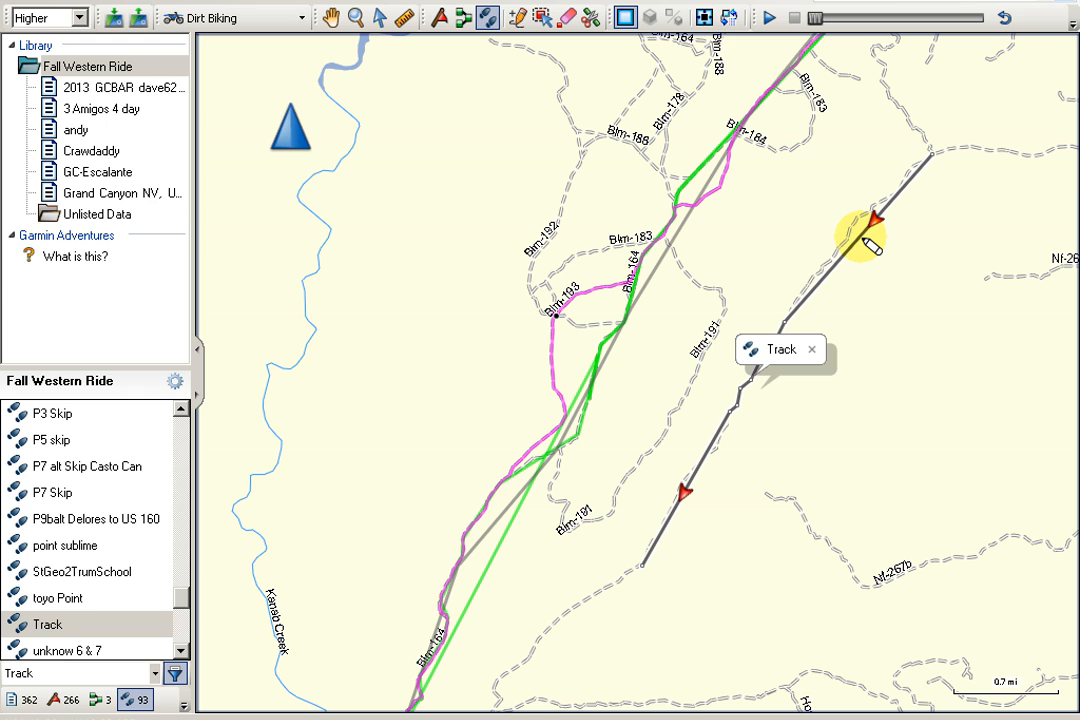
click(811, 350)
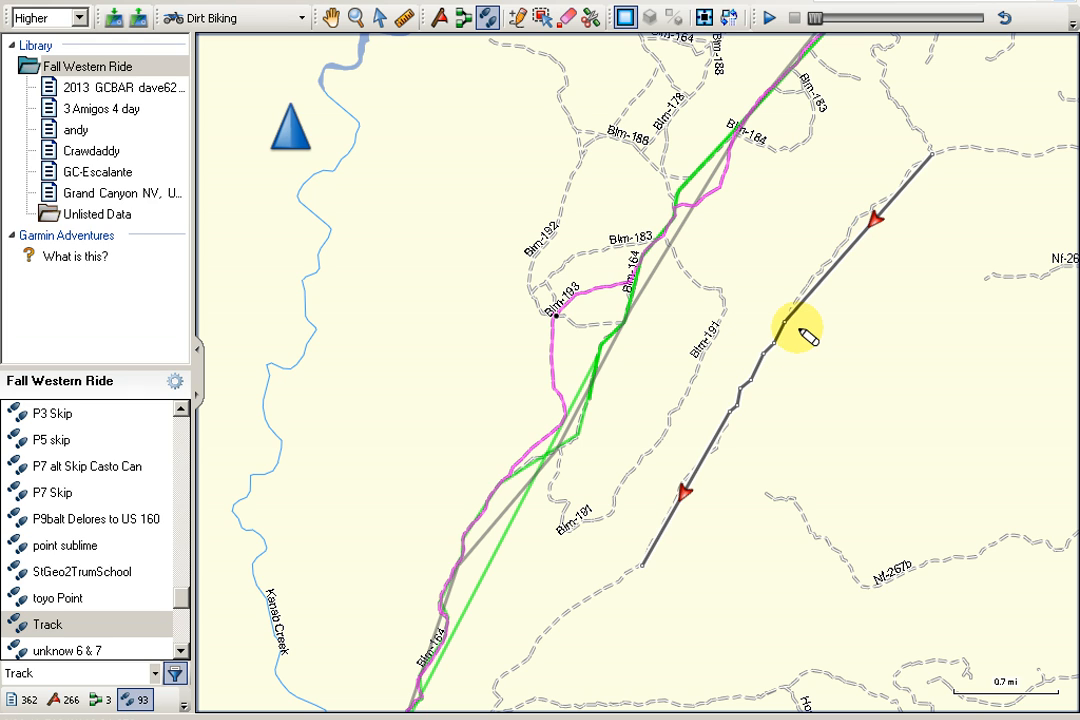
Switch to the andy list, show its Kanab Point track on the map and deselect the track.
scroll(838, 328, down, 2)
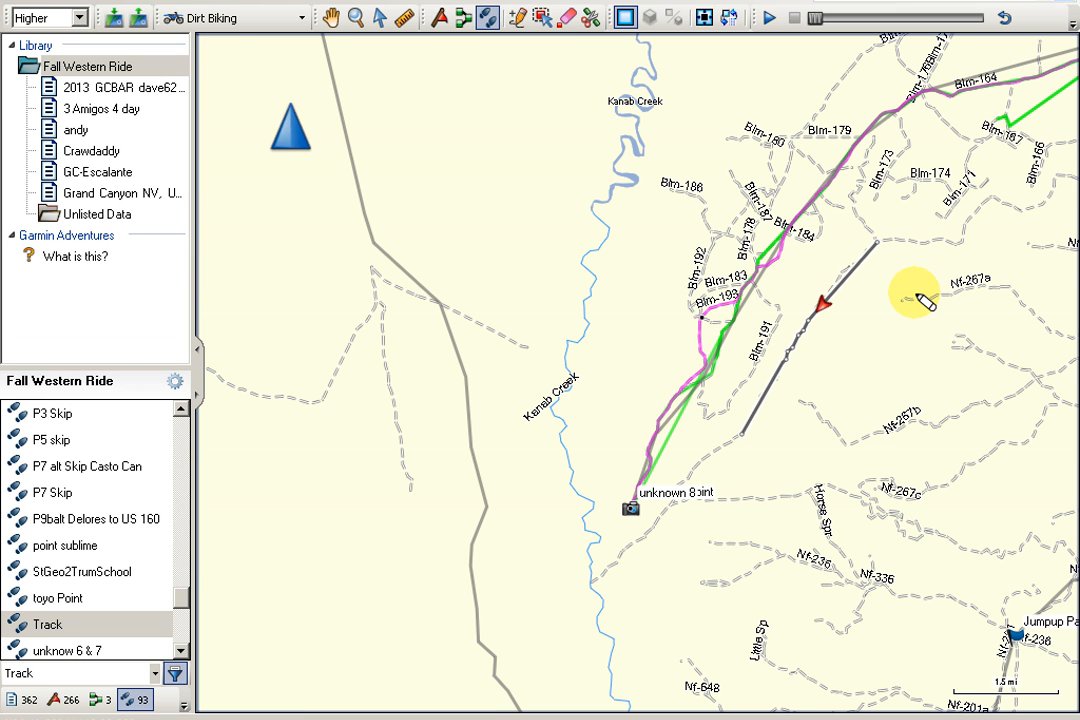
scroll(918, 300, down, 1)
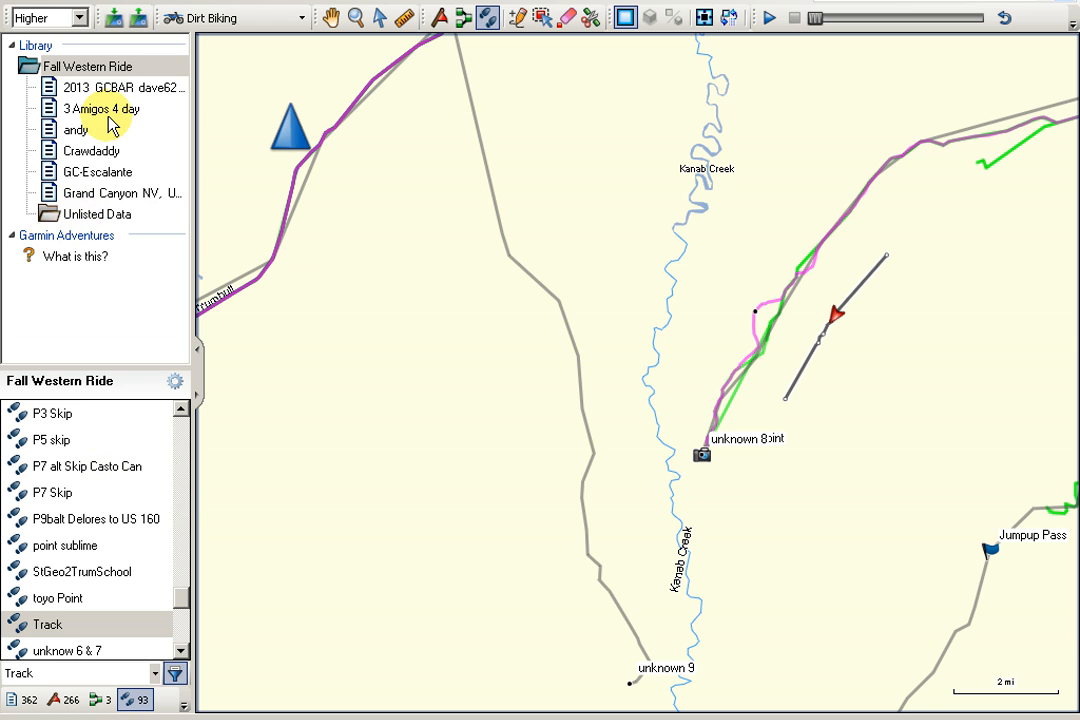
click(74, 129)
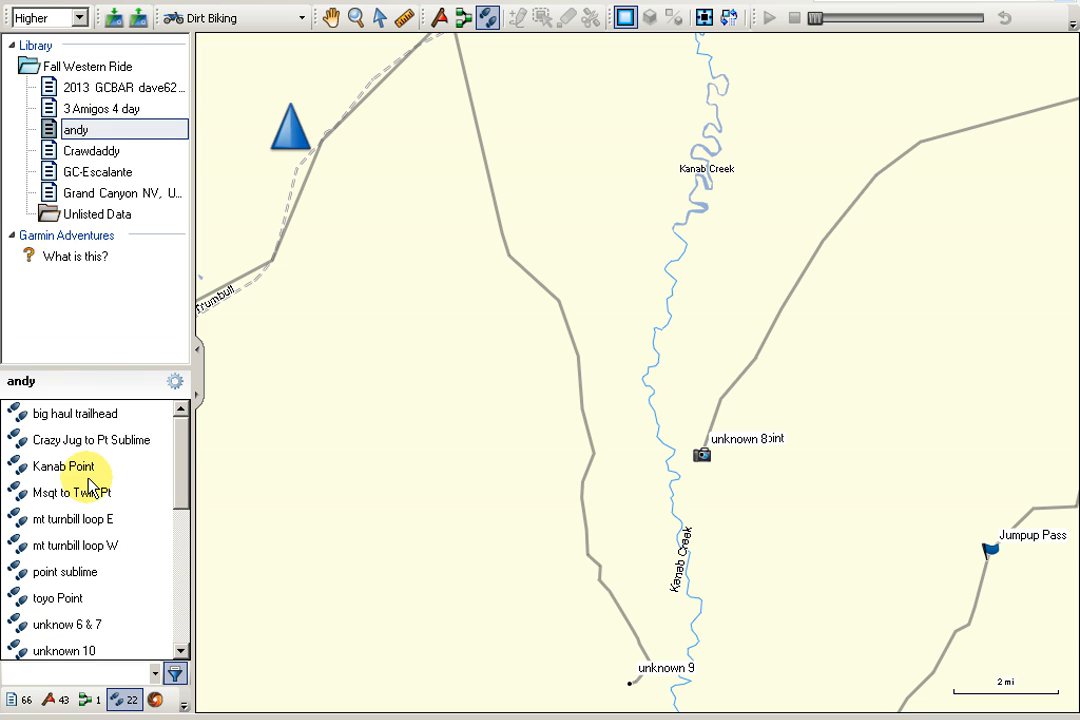
click(86, 470)
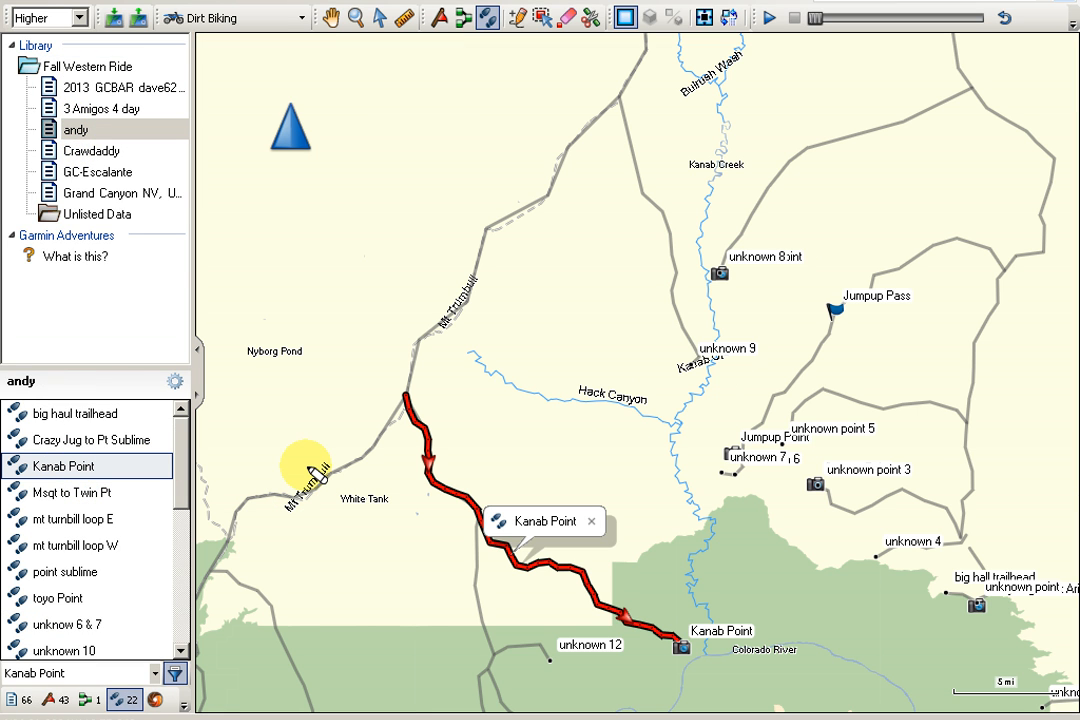
click(379, 18)
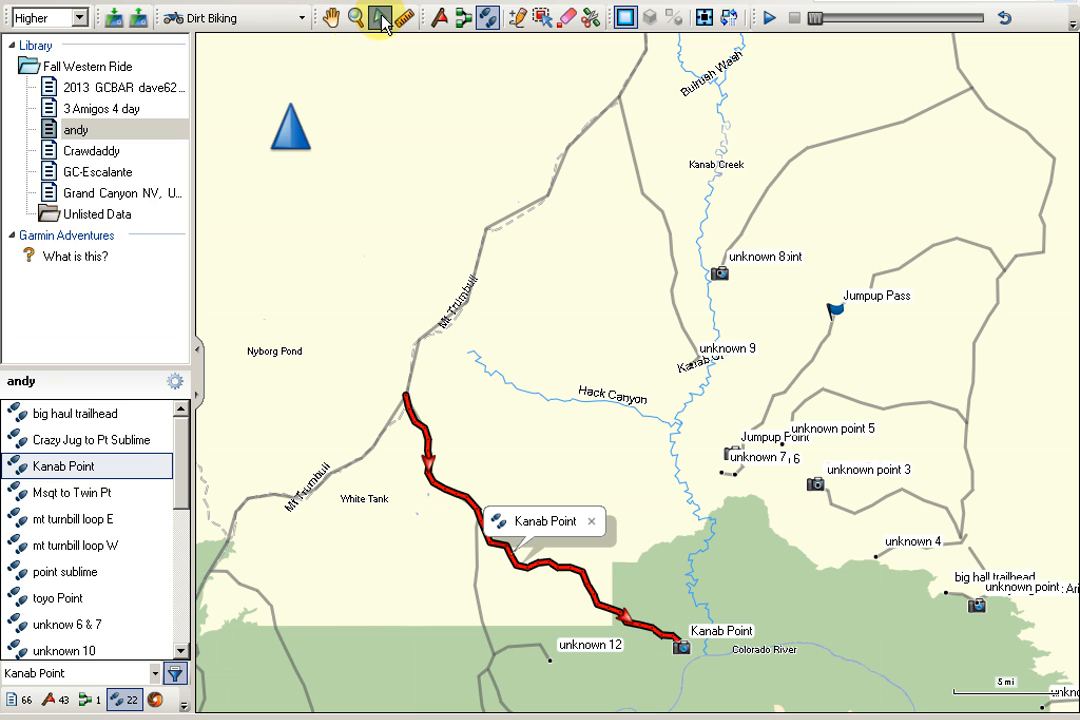
click(645, 568)
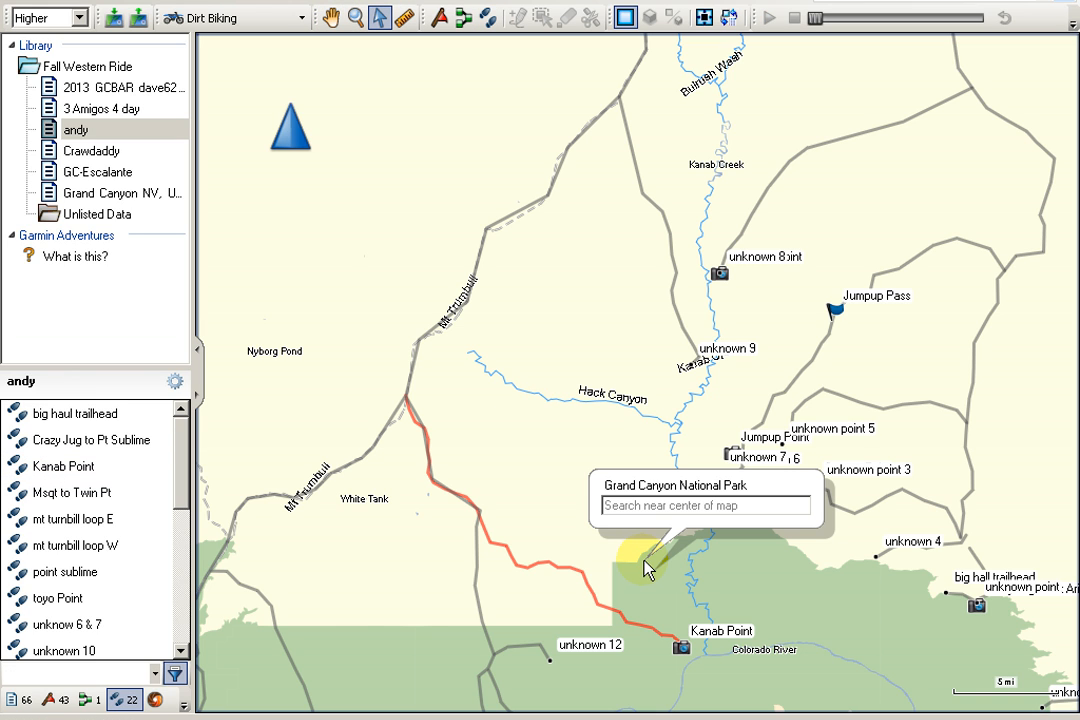
Examine the red Kanab Point track up close against the nearby gray tracks and dashed unpaved road, following it to Kanab Point.
click(330, 18)
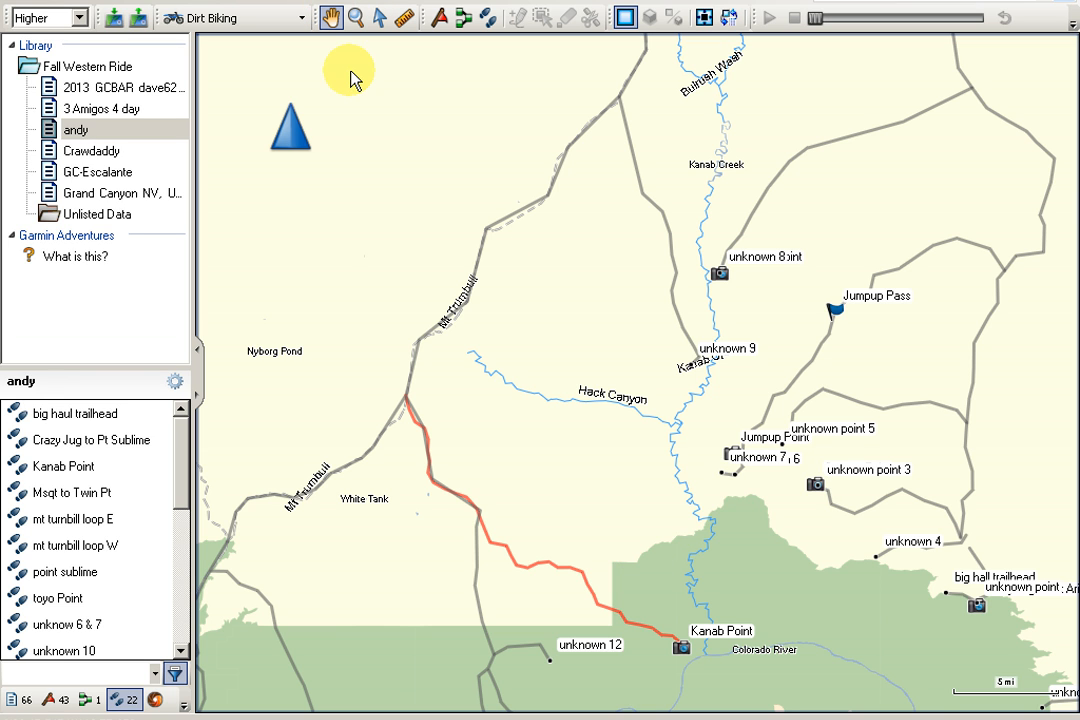
drag(600, 605, 621, 293)
mouse_move(621, 293)
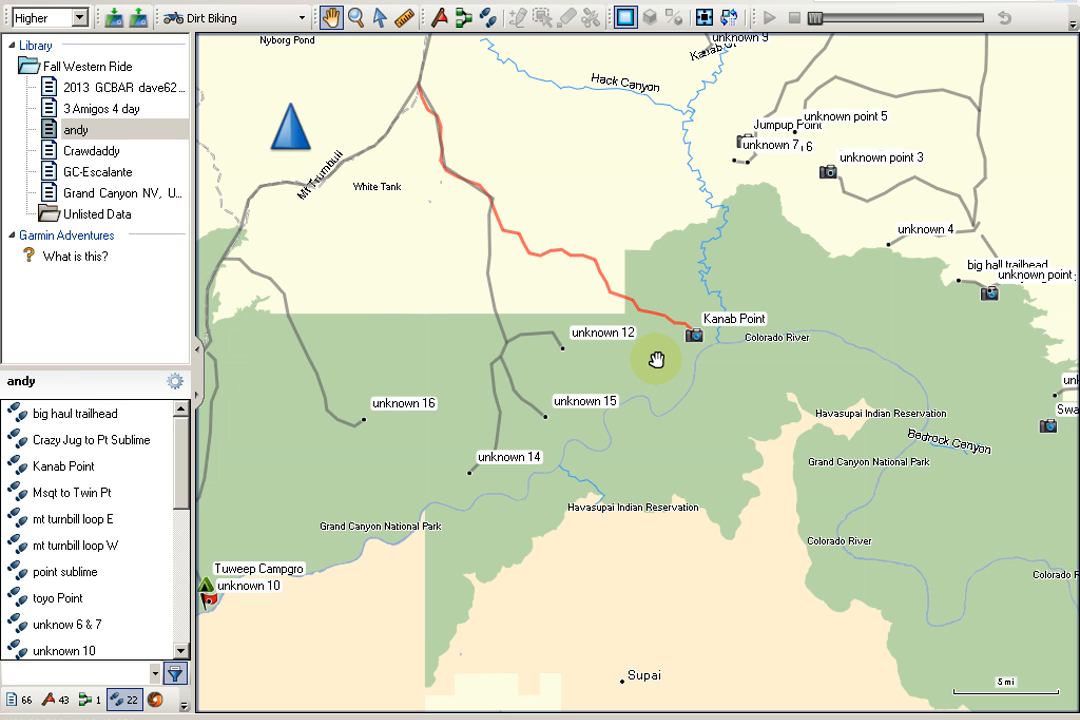
mouse_move(656, 360)
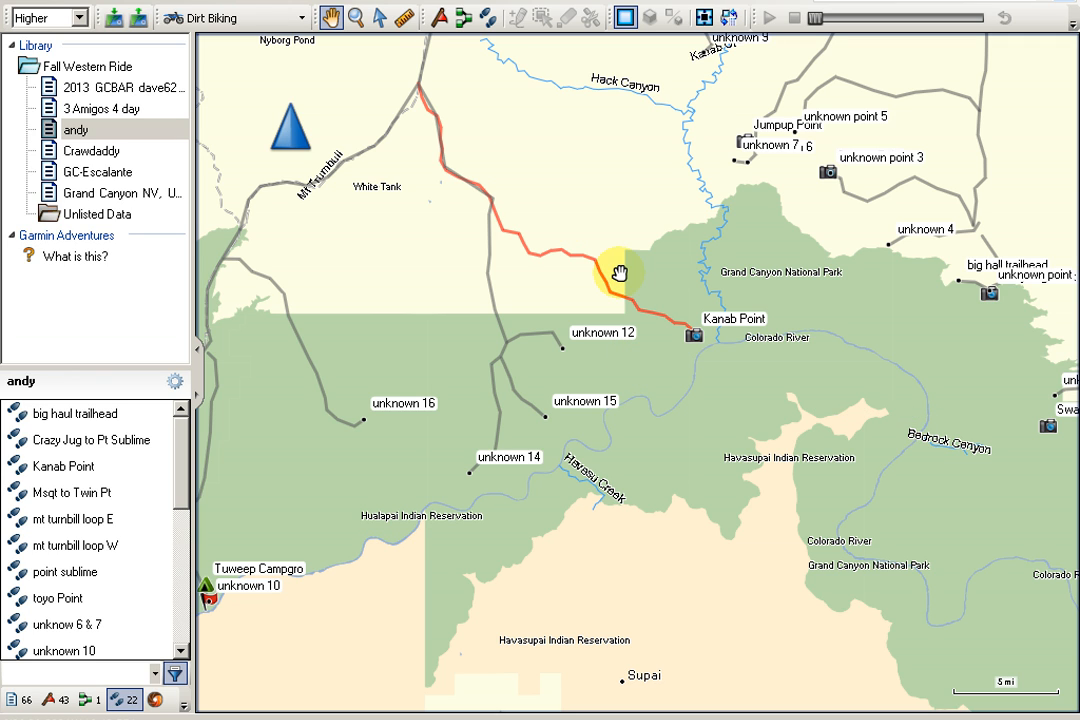
click(356, 18)
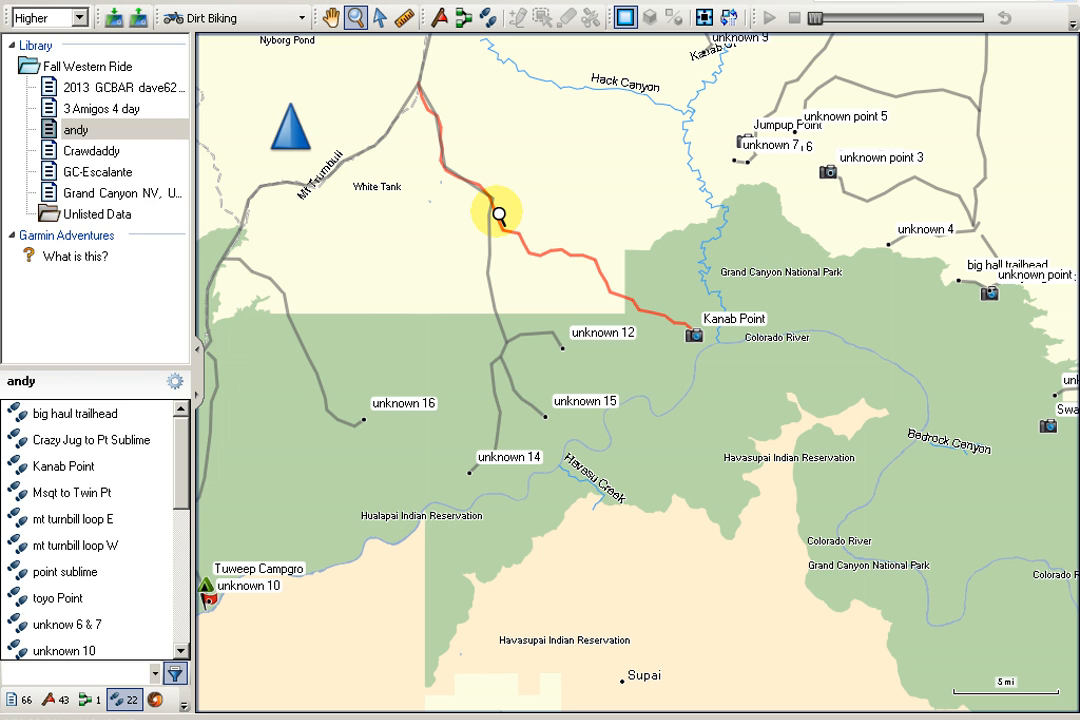
drag(470, 172, 656, 342)
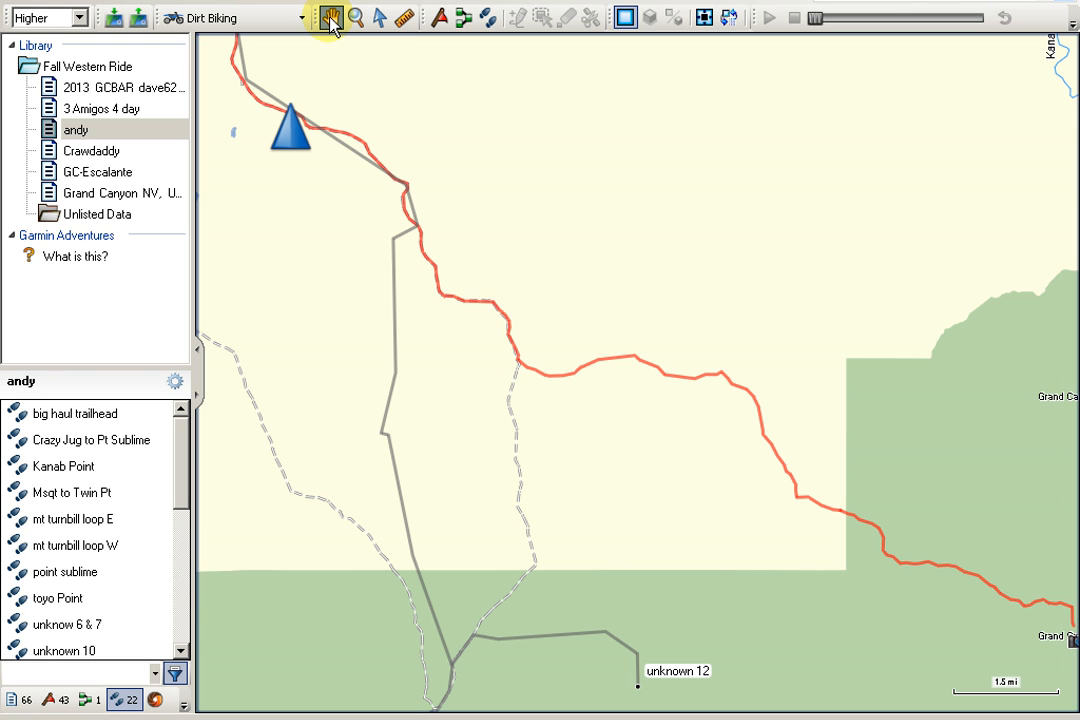
drag(803, 465, 594, 397)
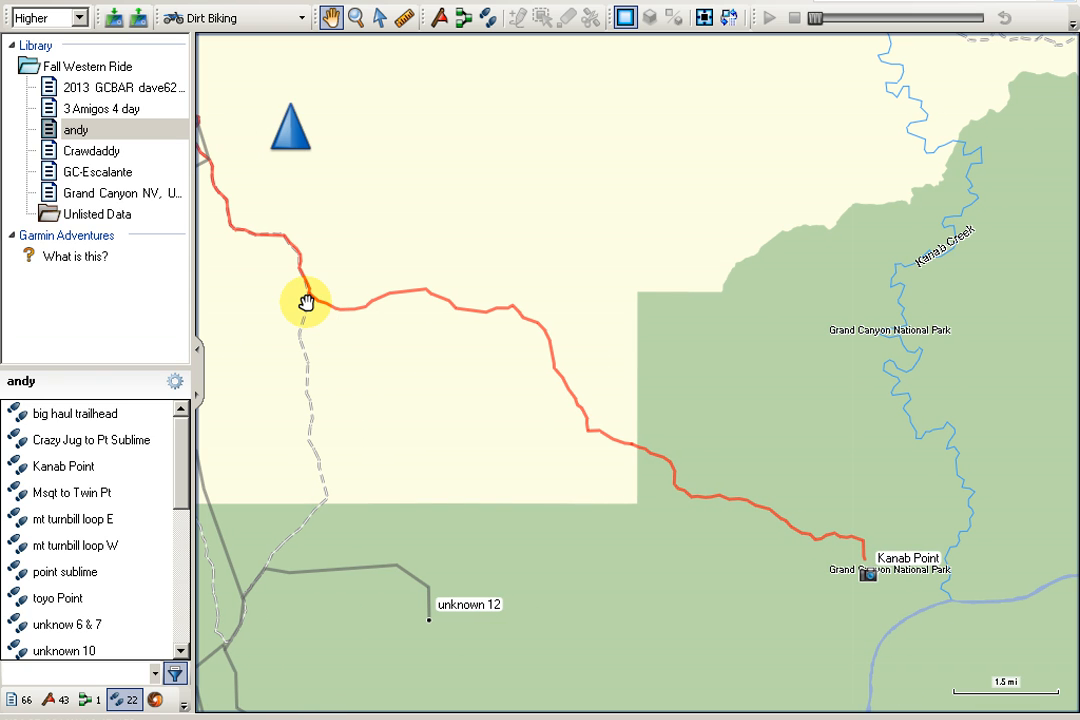
mouse_move(304, 301)
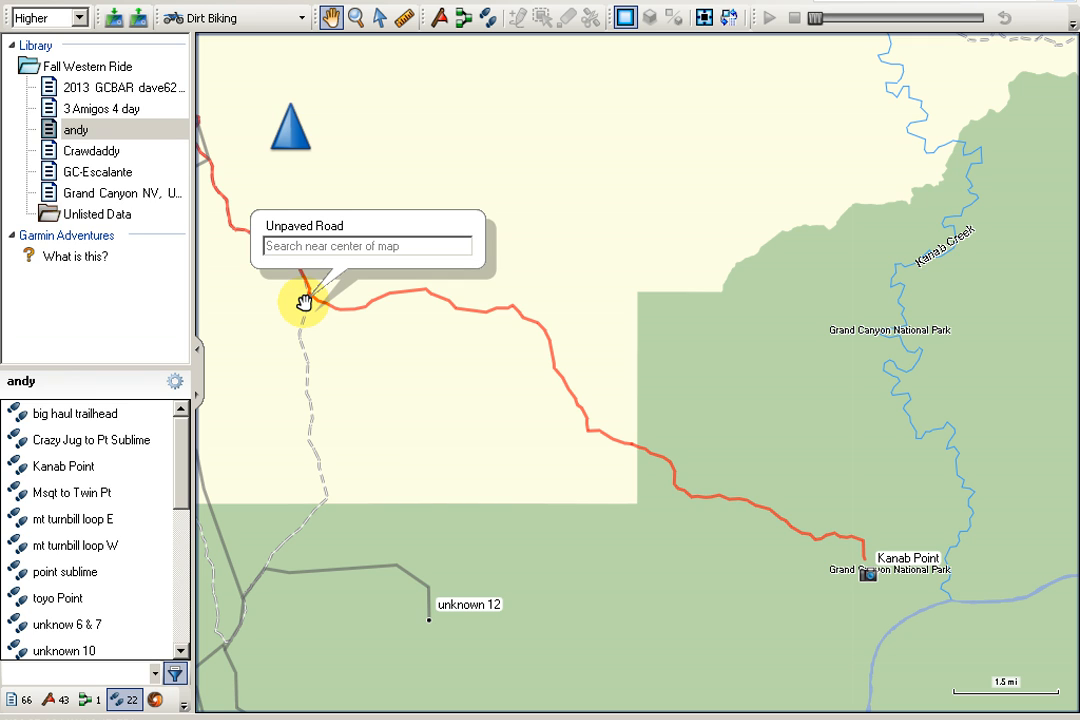